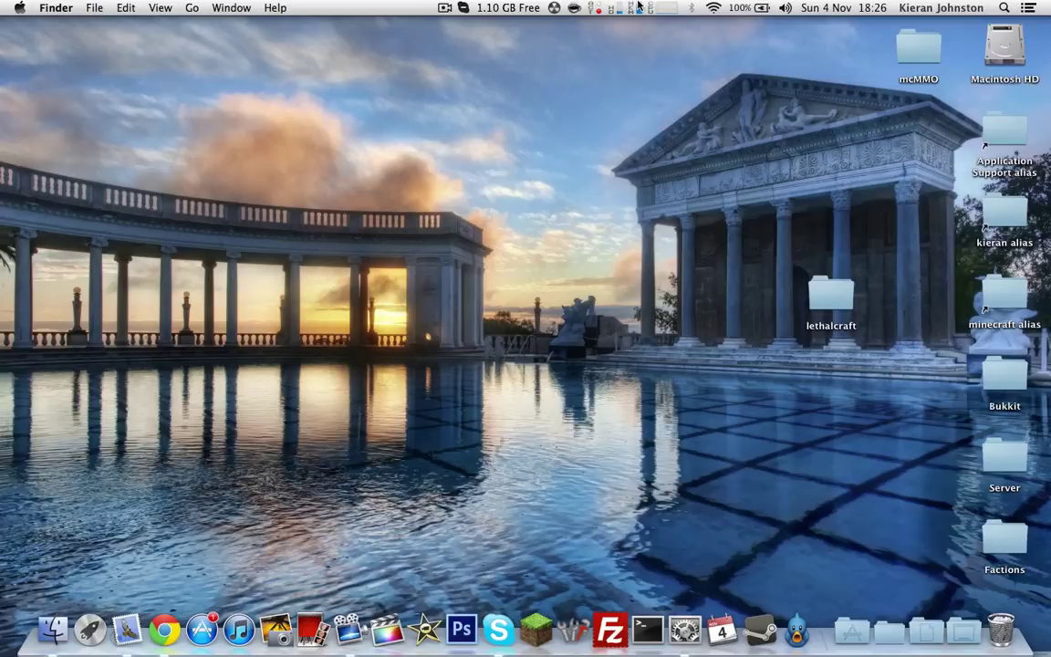
Copy the router address 192.168.0.1 from the Wi-Fi network's advanced TCP/IP settings
left_click(716, 9)
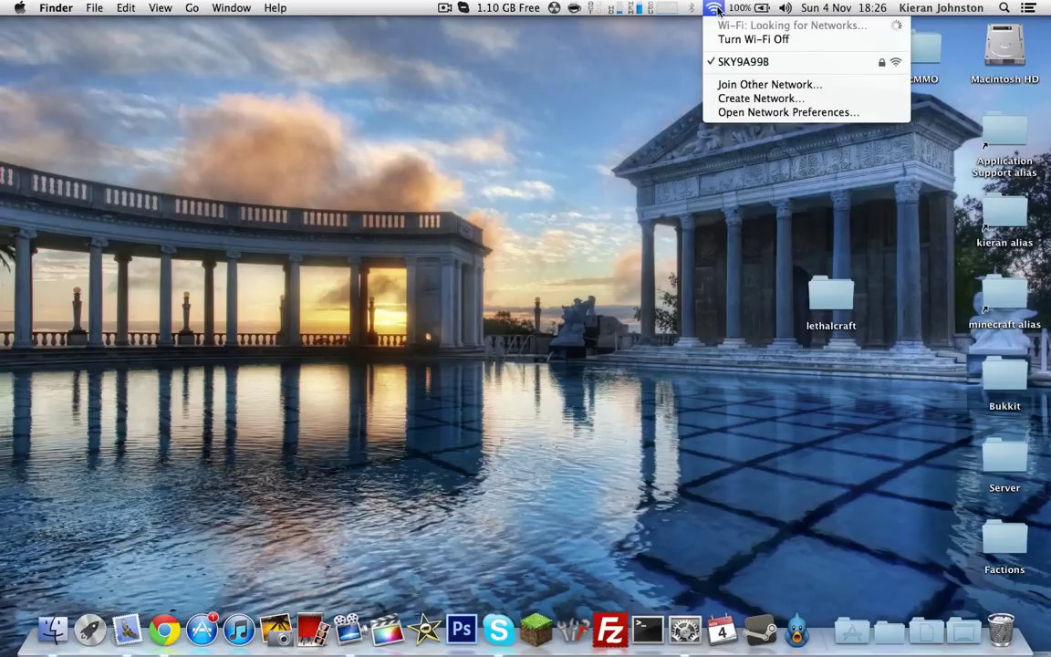
left_click(730, 112)
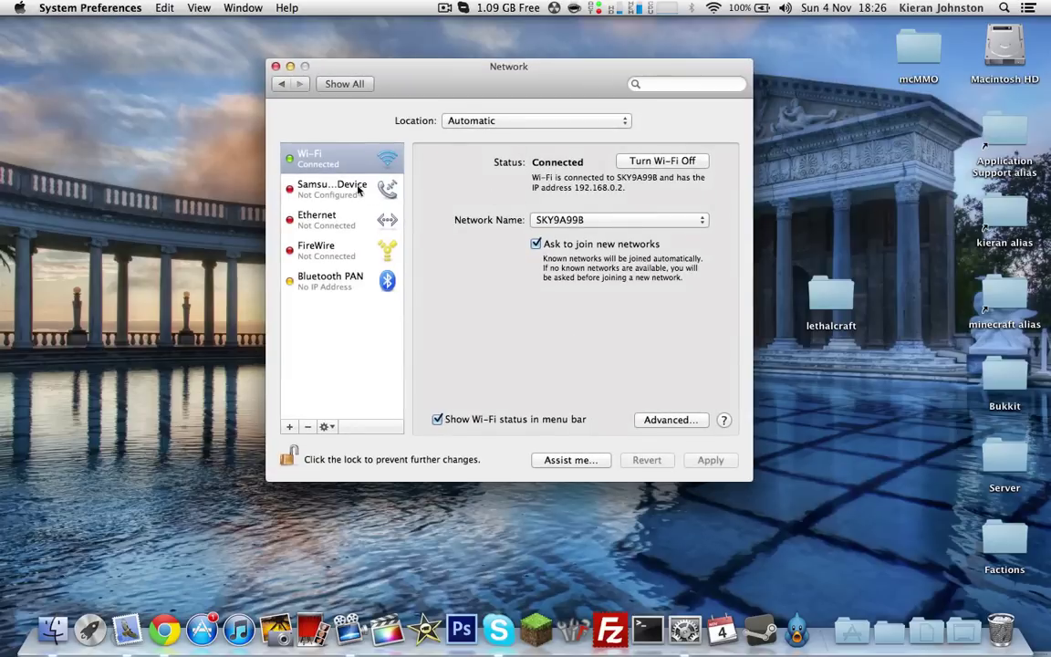
left_click(655, 422)
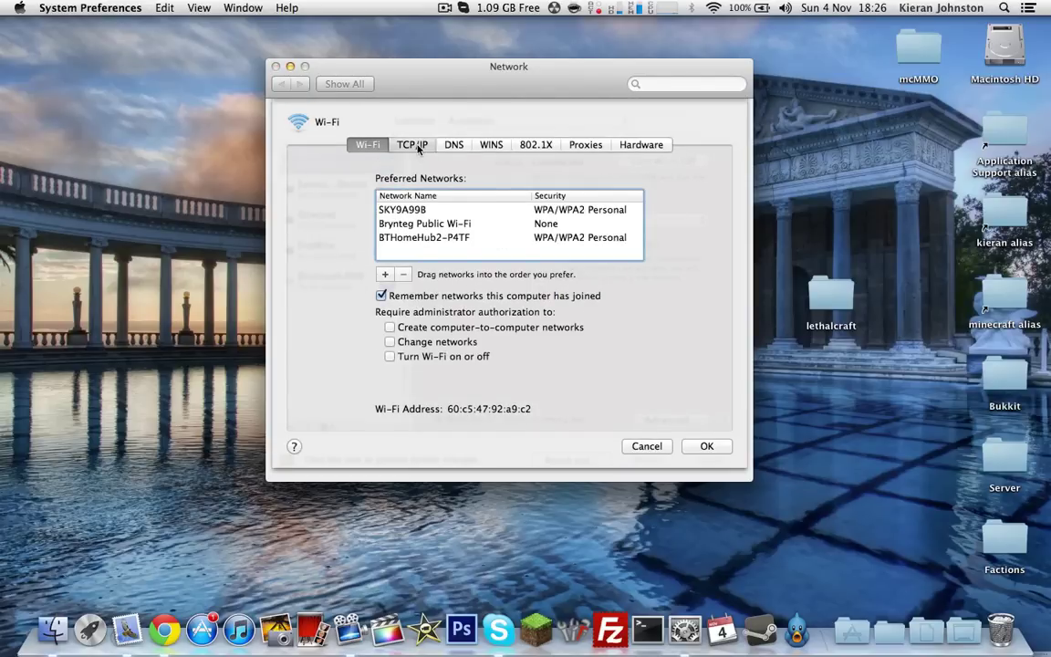
left_click(416, 146)
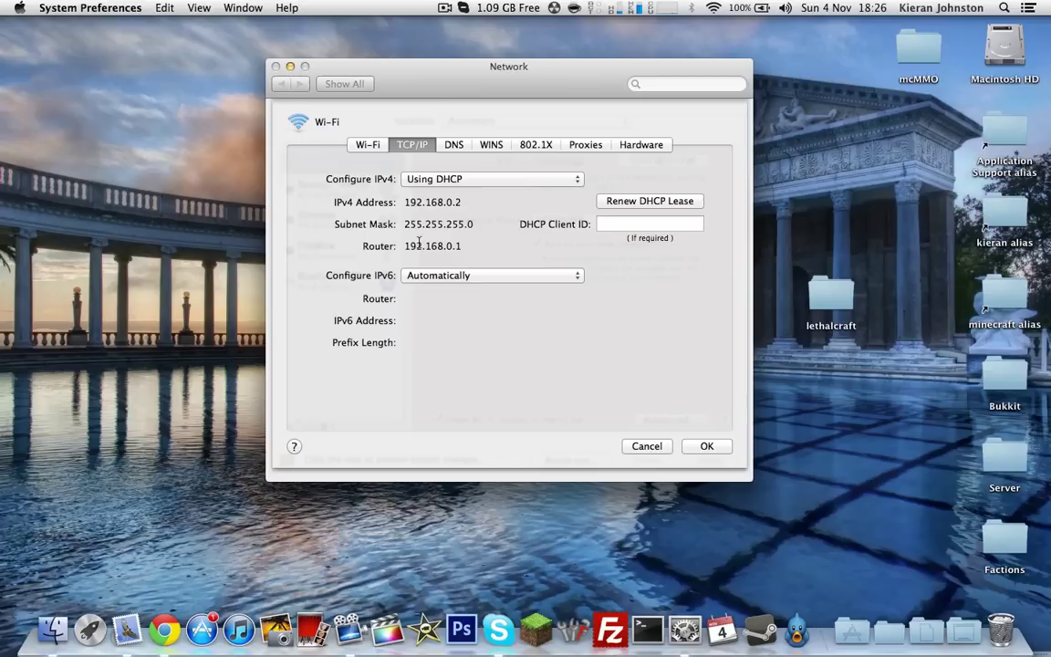
left_click_drag(402, 246, 468, 244)
right_click(449, 241)
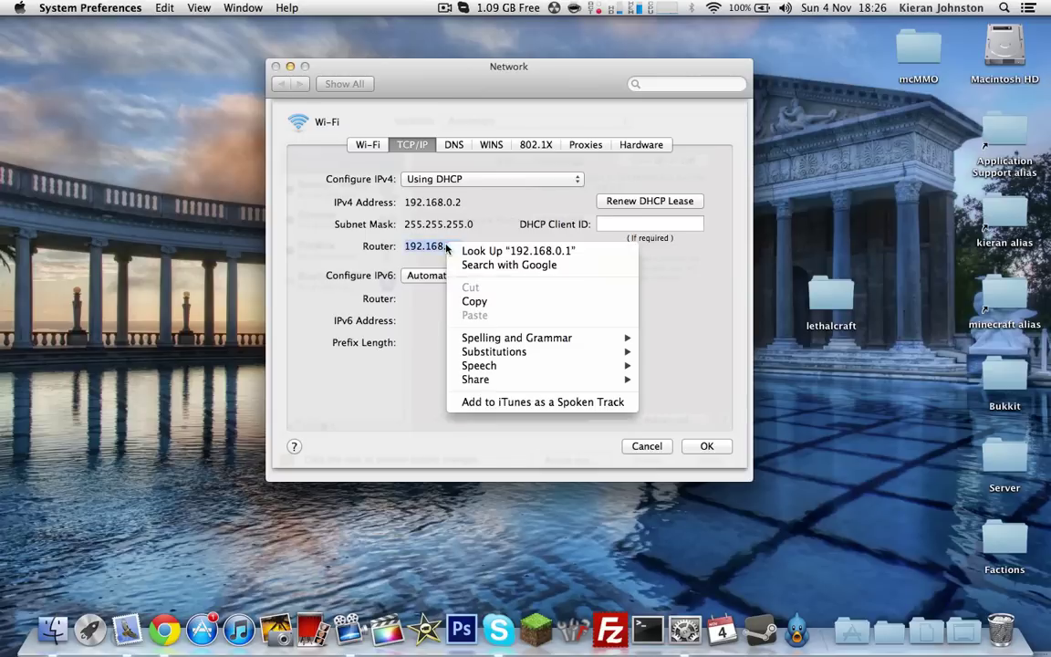
left_click(464, 299)
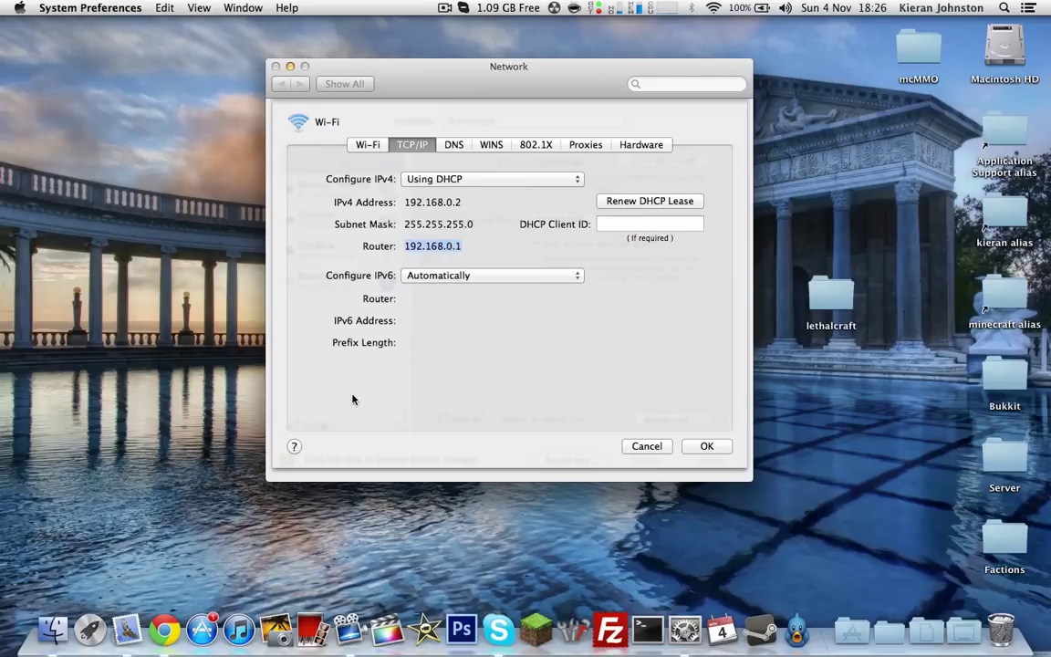
Load the router's web interface at 192.168.0.1 in Chrome
left_click(164, 630)
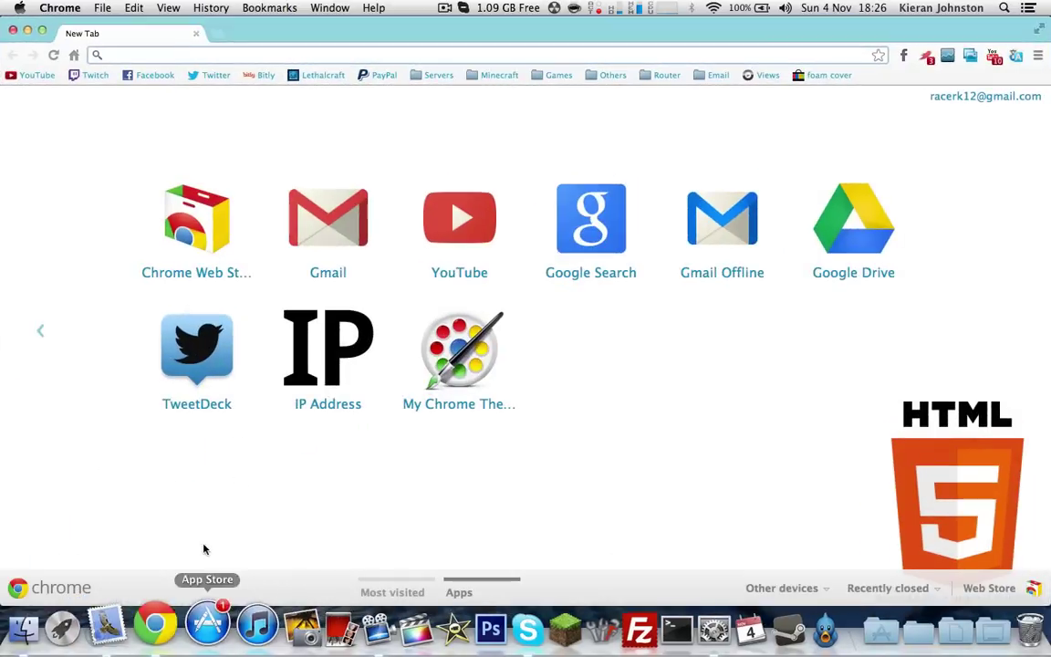
key("super+v")
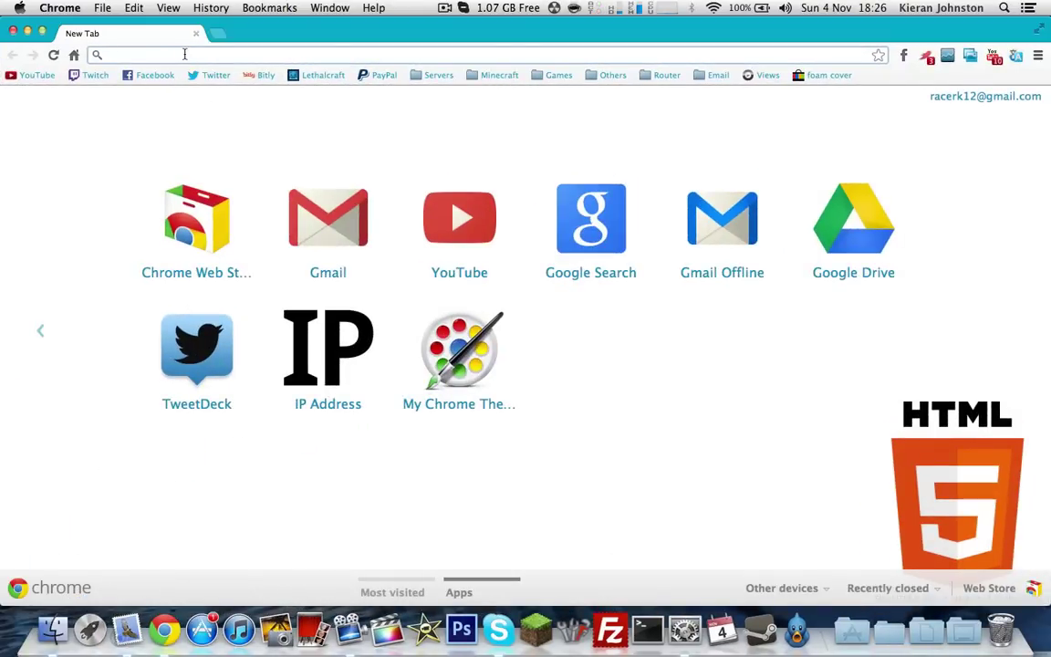
key("Return")
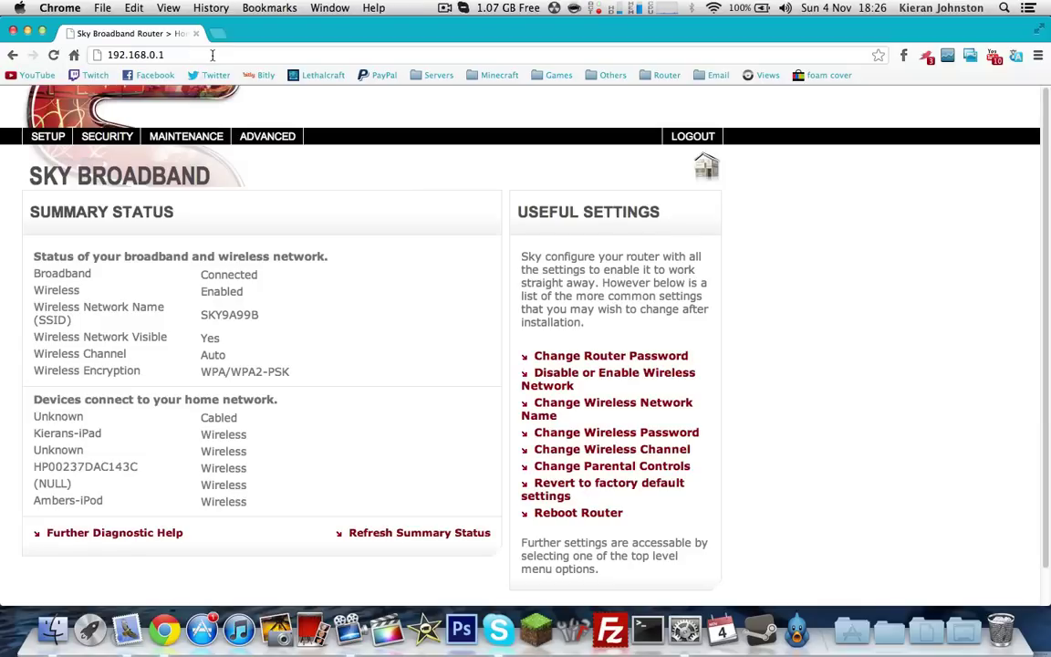
Log in to the Security section with the router's administrator user name and password
left_click(132, 140)
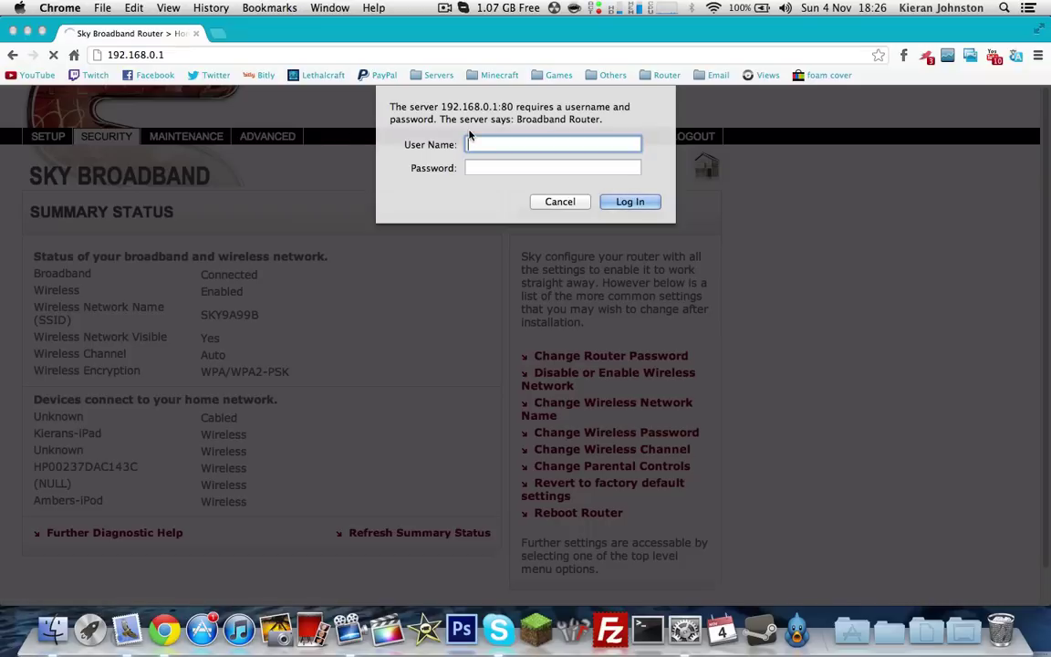
type("admin")
key("Tab")
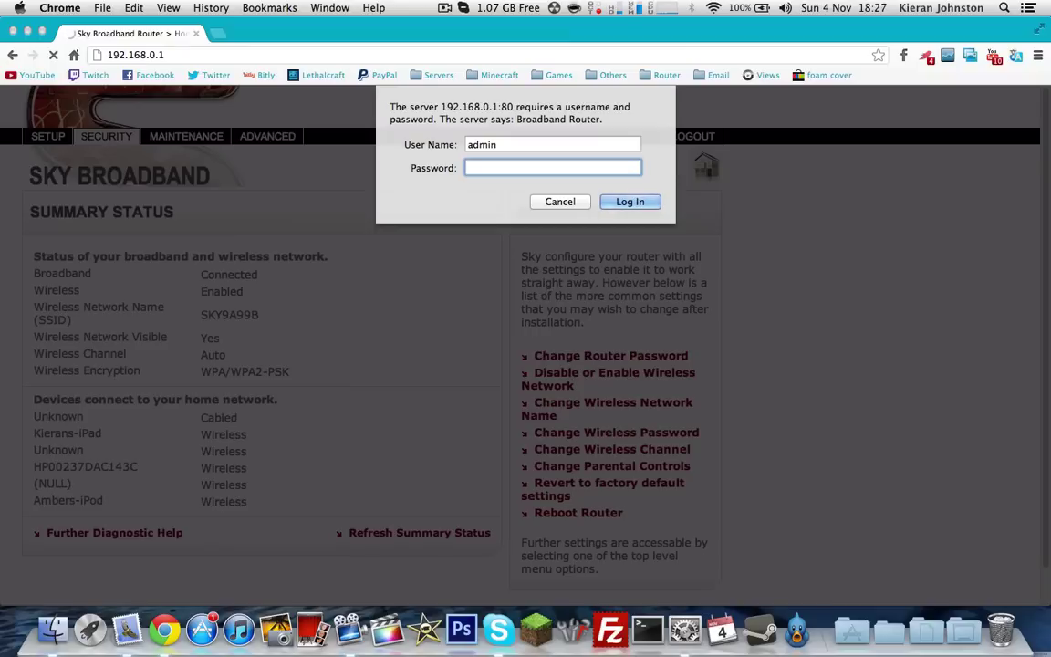
type("sky")
key("Return")
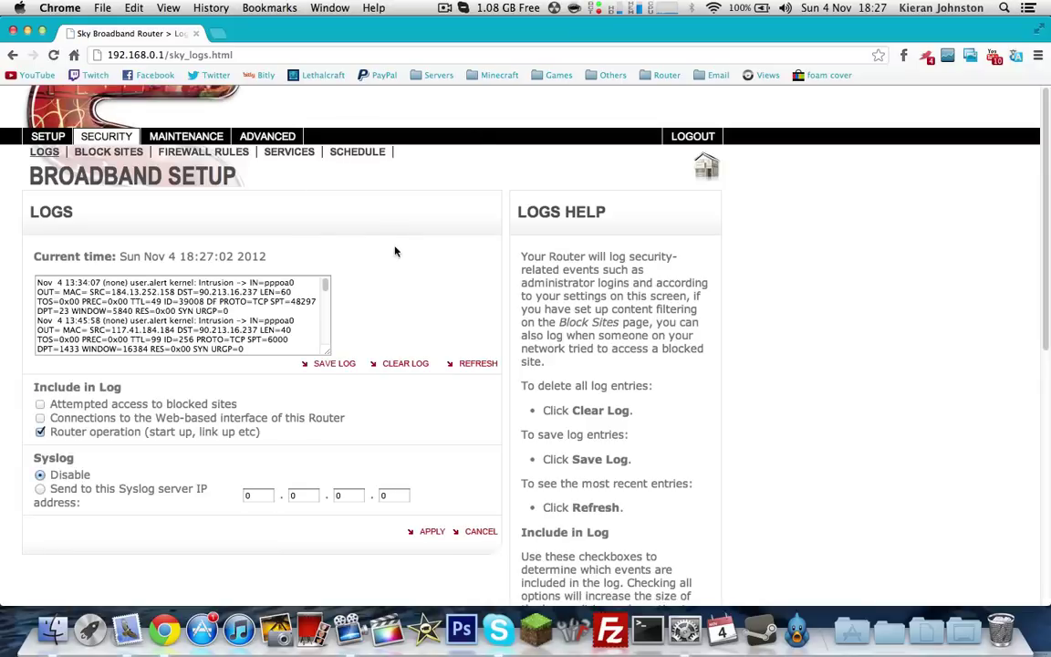
Create custom service 'Mc', type TCP/UDP, with start and finish port 25565
left_click(283, 153)
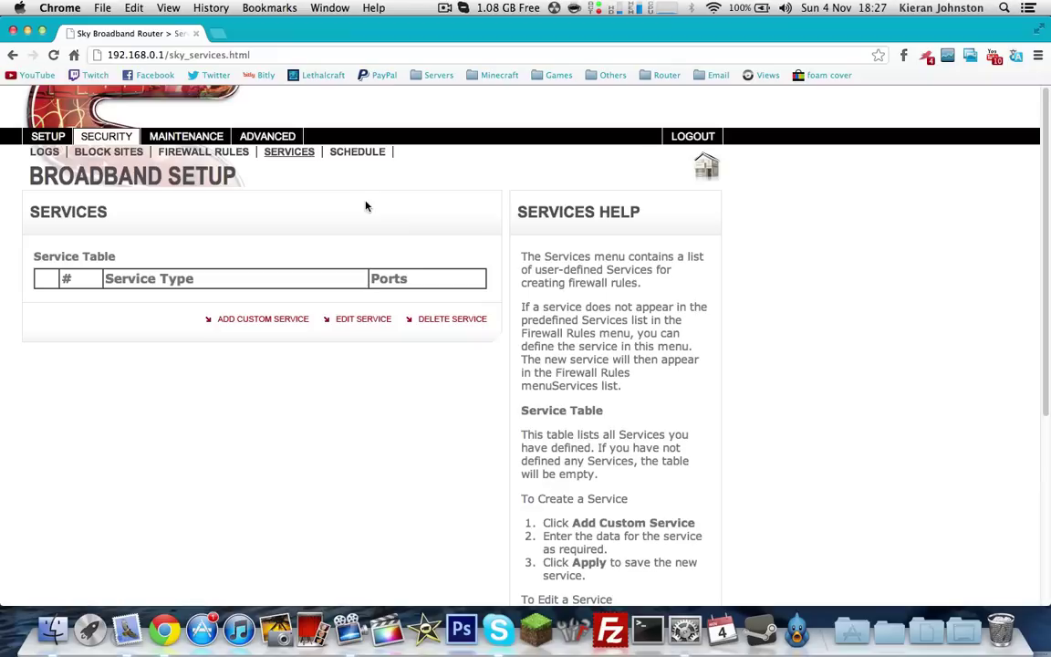
left_click(244, 320)
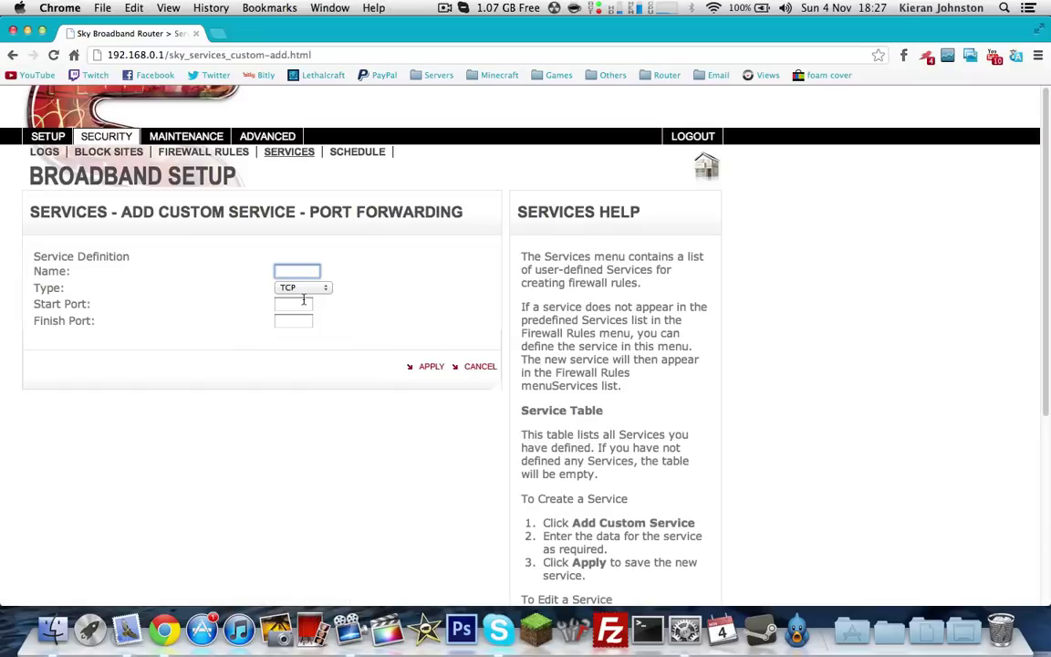
type("Mc")
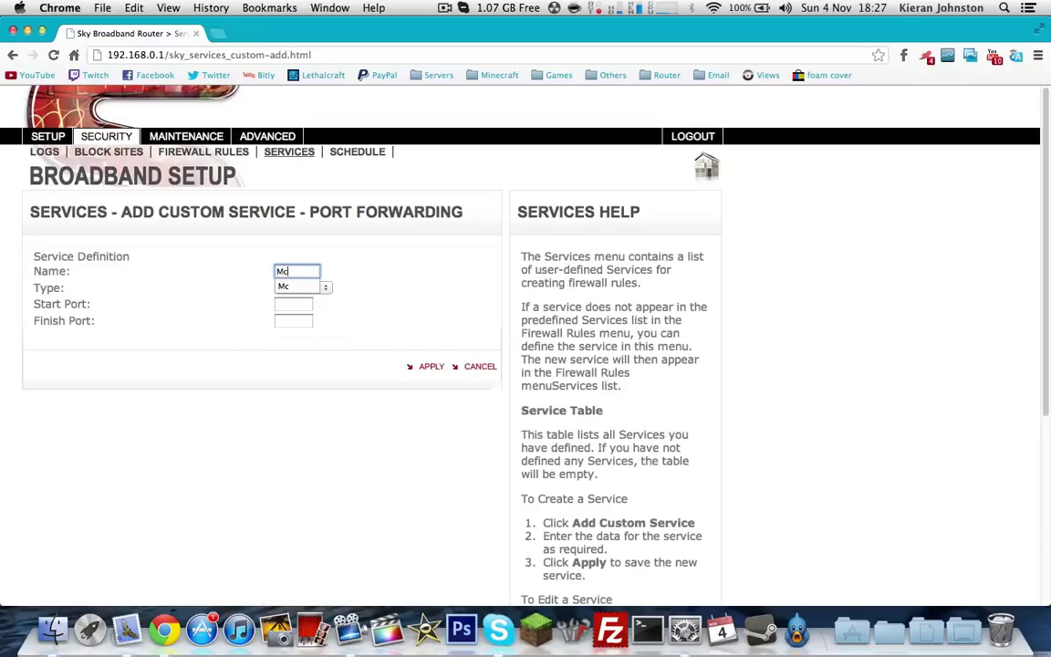
left_click(303, 287)
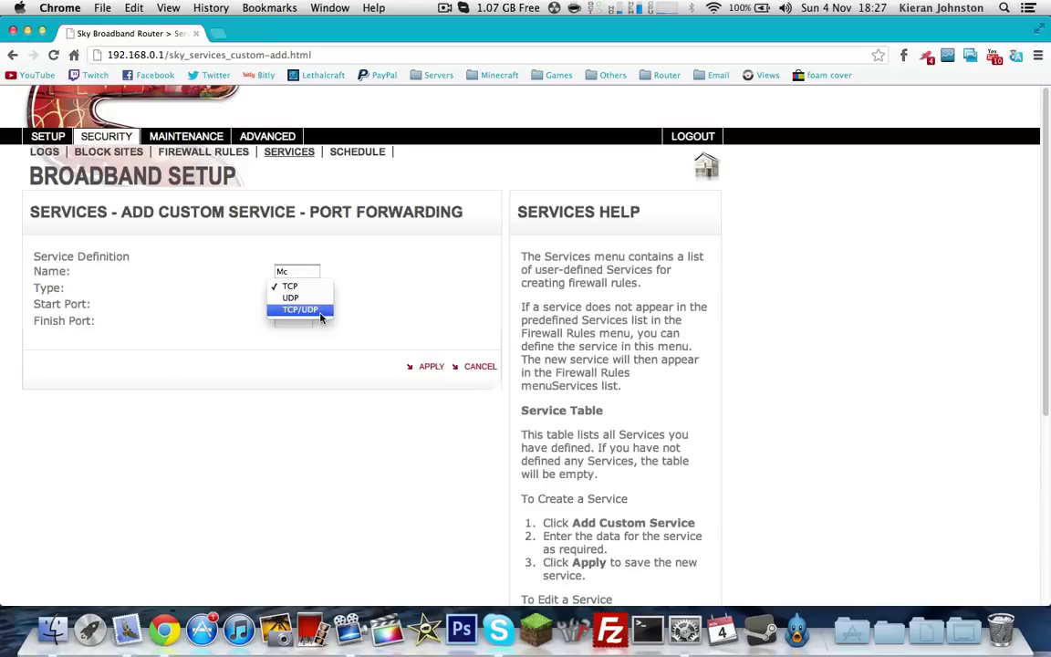
left_click(321, 311)
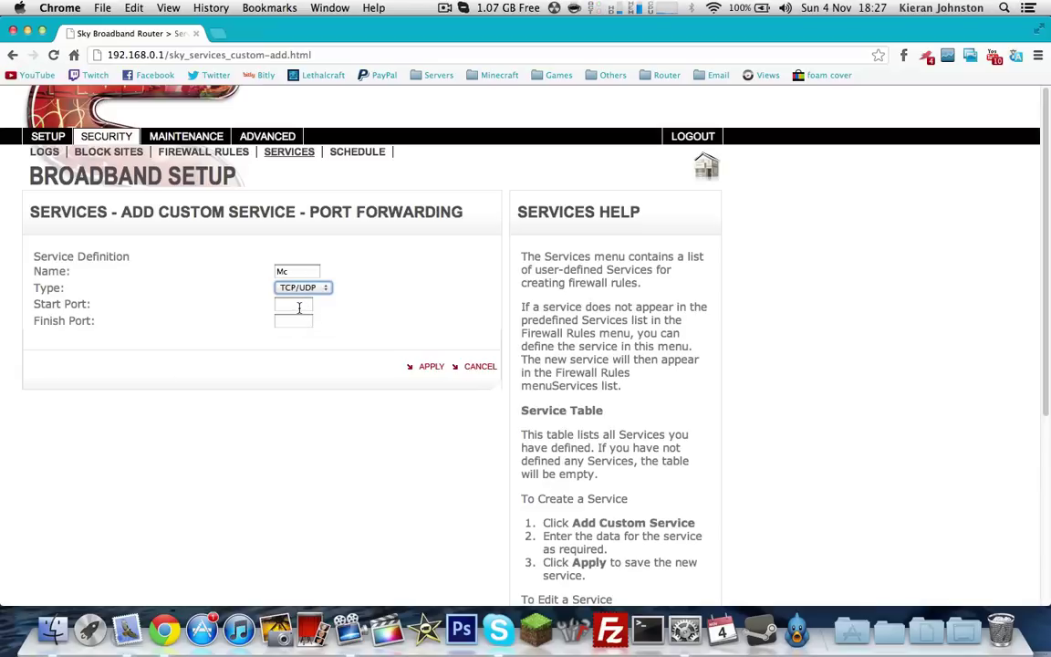
left_click(302, 305)
type("25565")
key("Tab")
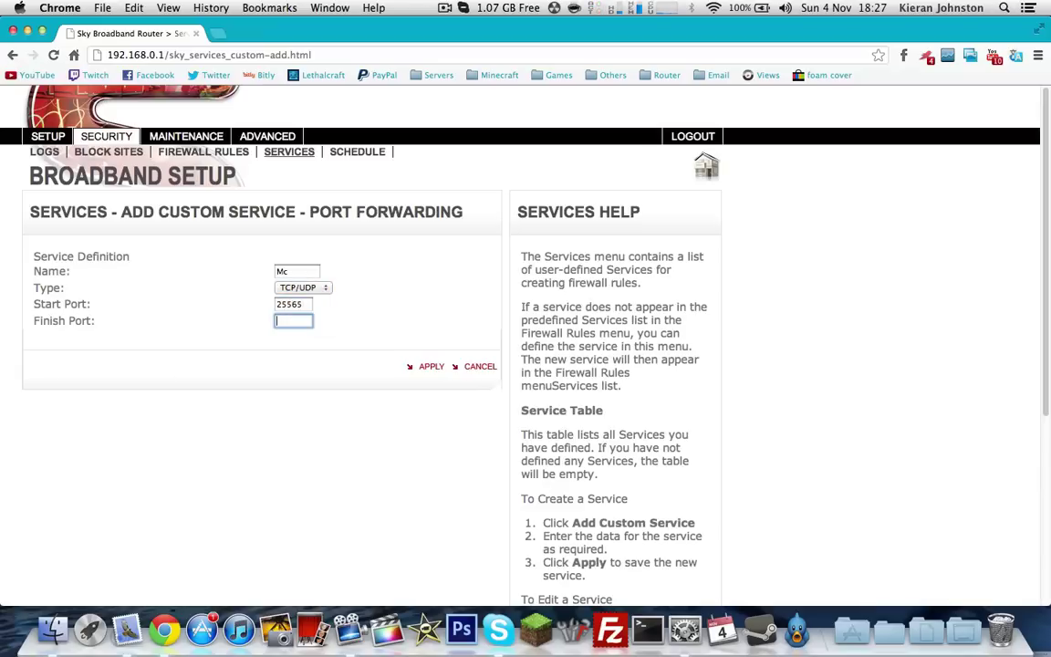
type("25565")
left_click(411, 304)
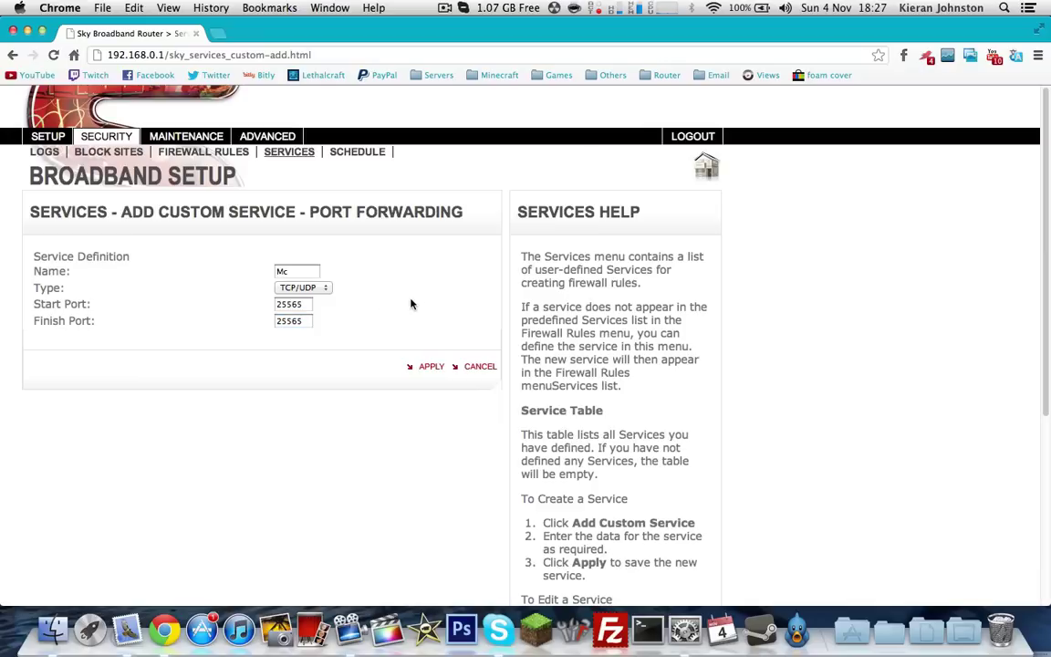
left_click(427, 370)
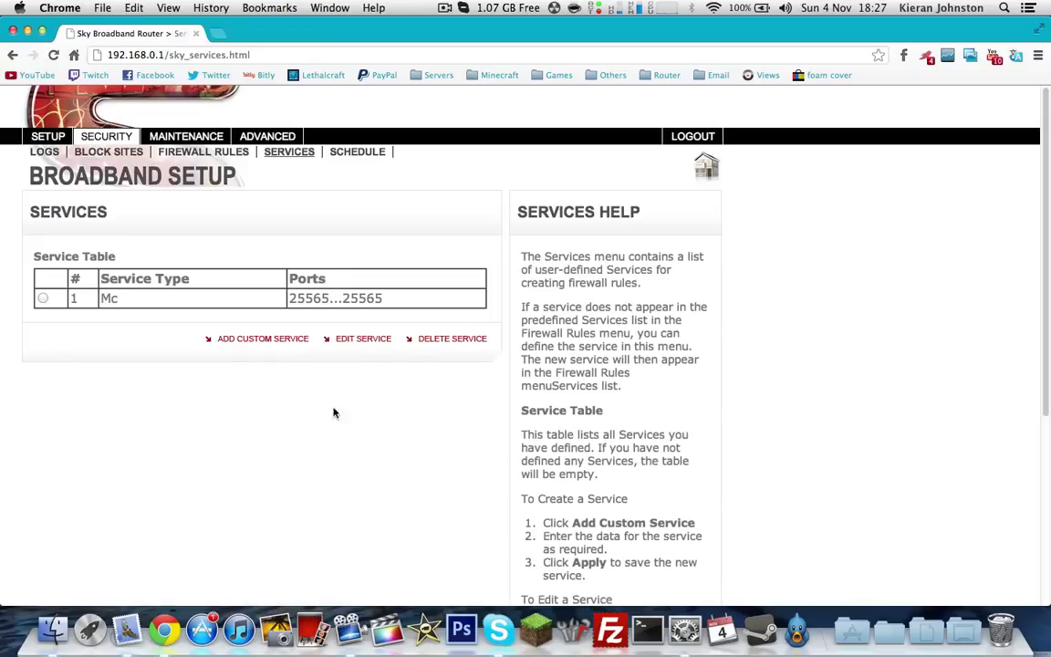
Add an outbound firewall rule for the Mc service with action ALLOW always
left_click(223, 156)
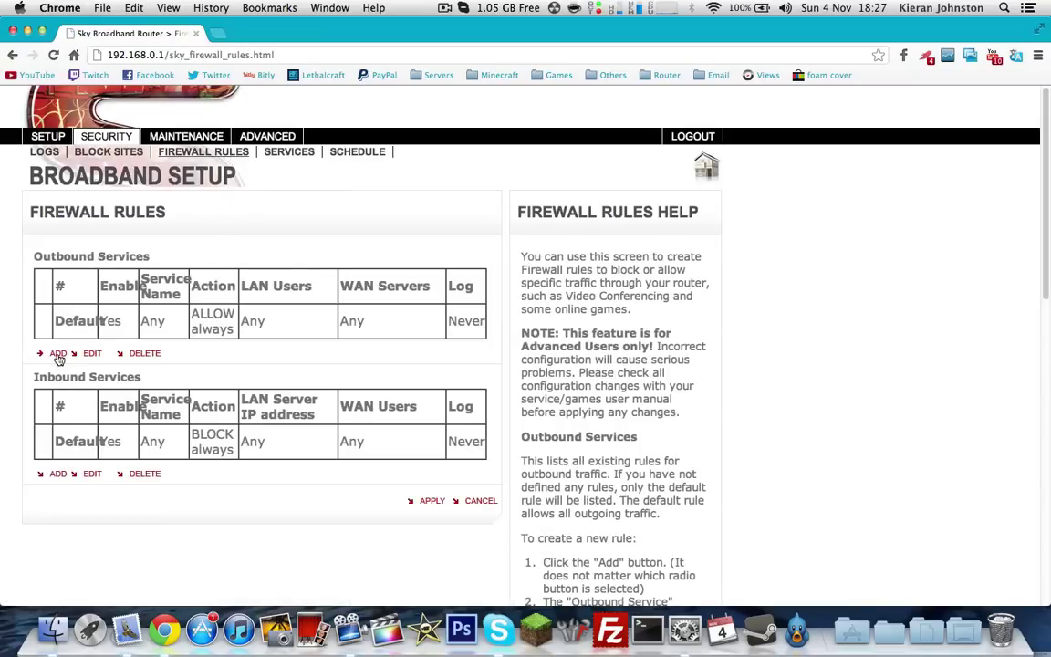
left_click(59, 357)
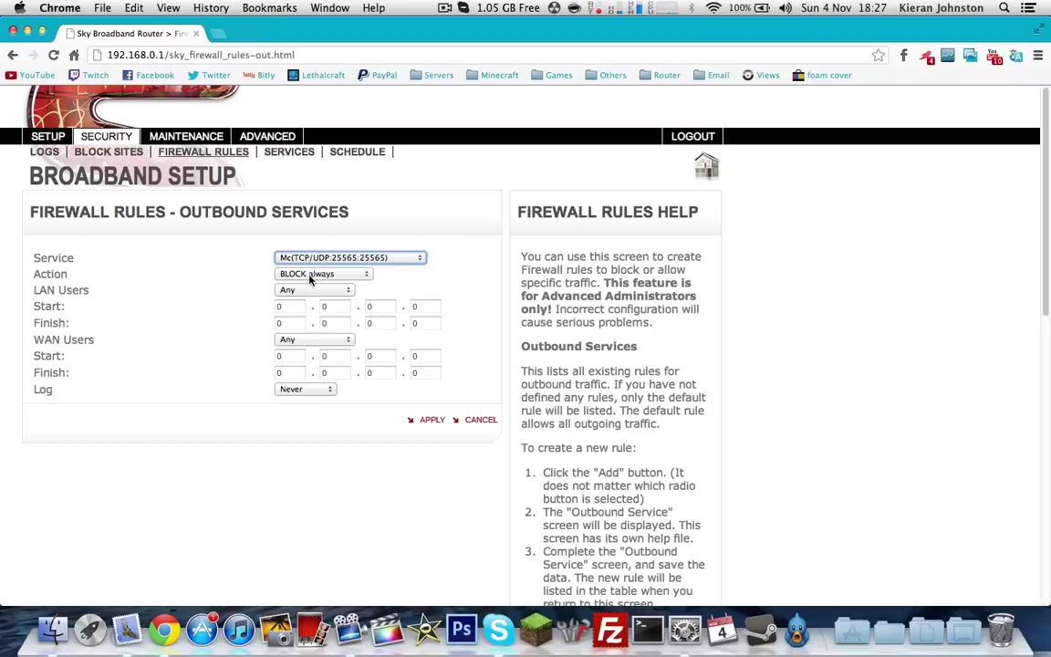
left_click(315, 274)
left_click(321, 296)
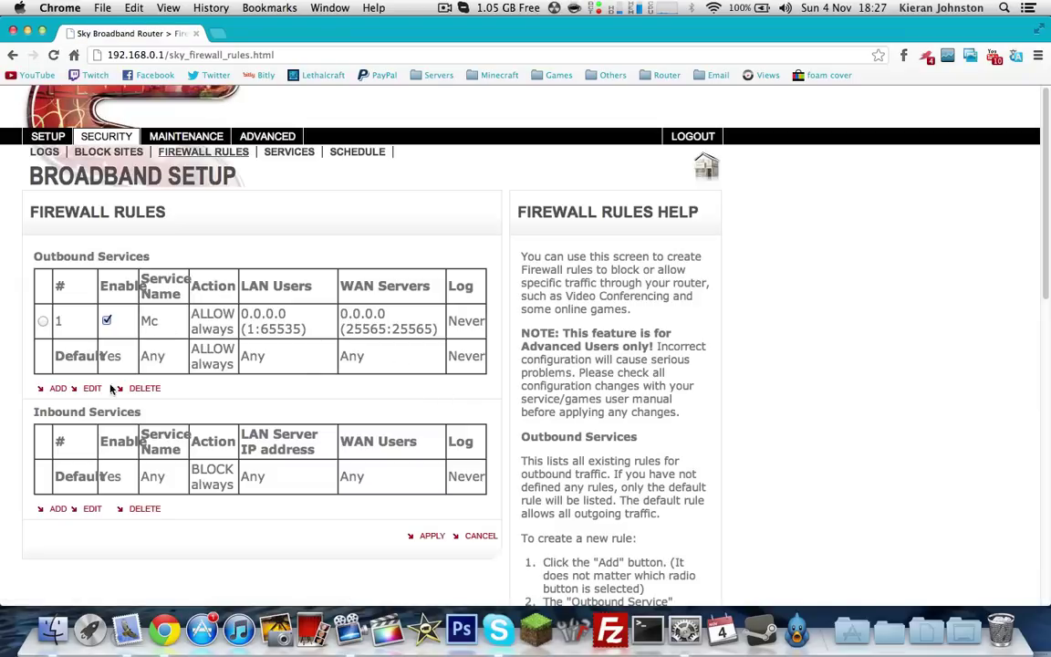
Start a new inbound rule set to ALLOW always, with Network preferences brought alongside
left_click(57, 508)
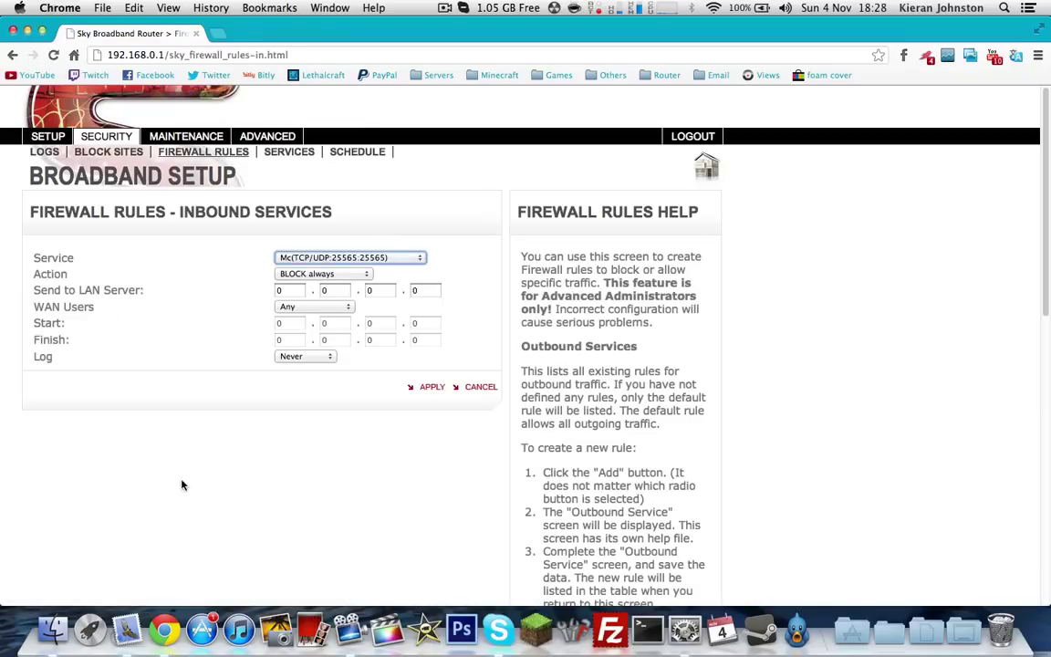
left_click(340, 276)
left_click(320, 295)
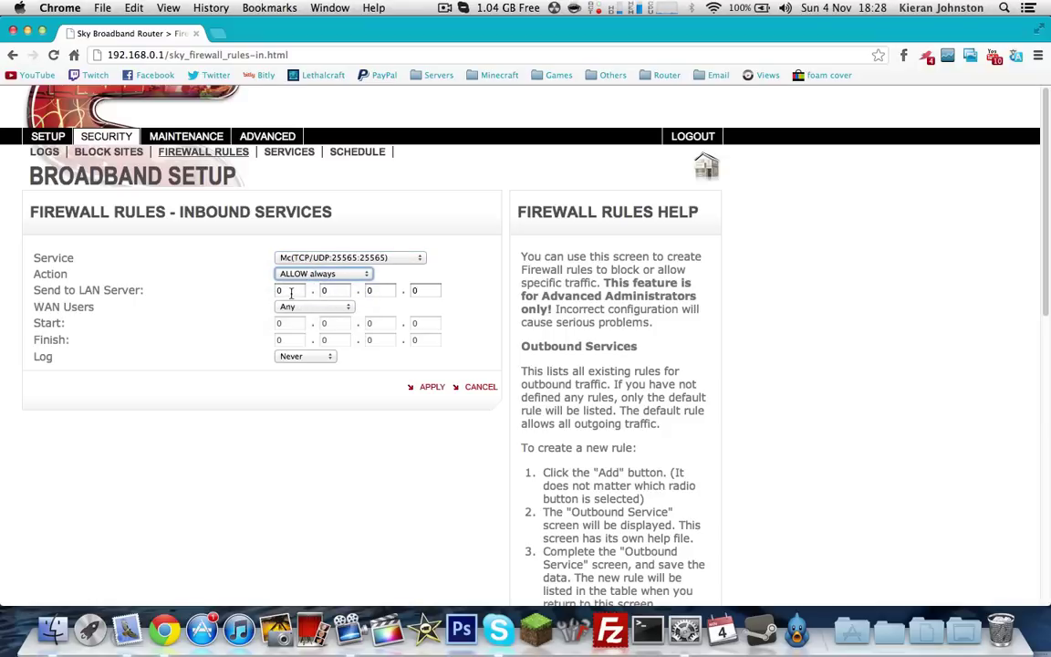
left_click(706, 616)
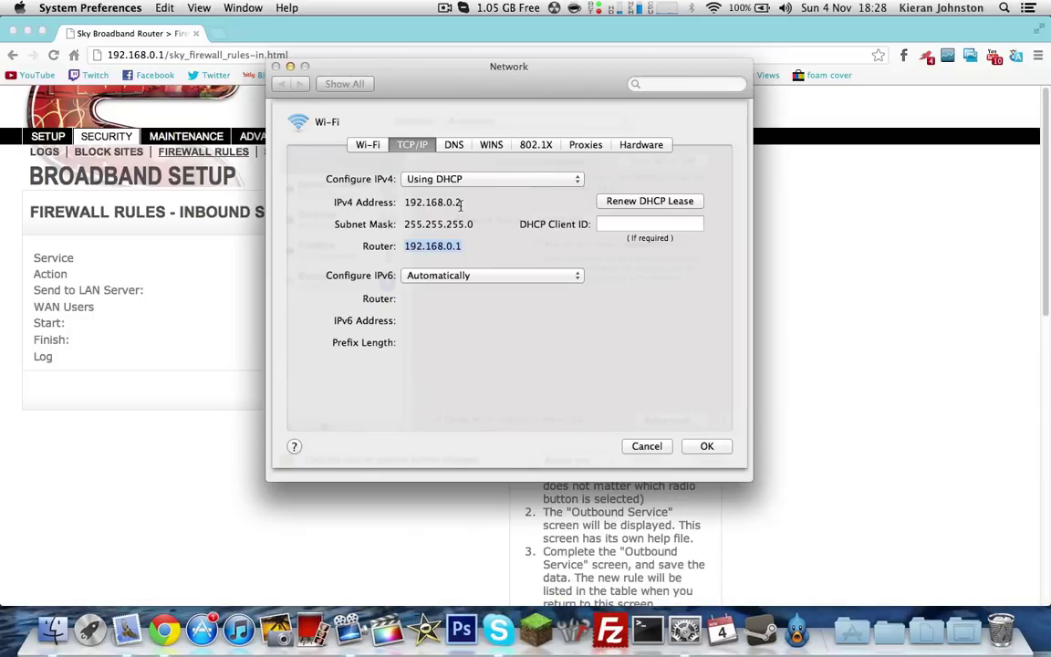
left_click_drag(420, 87, 587, 88)
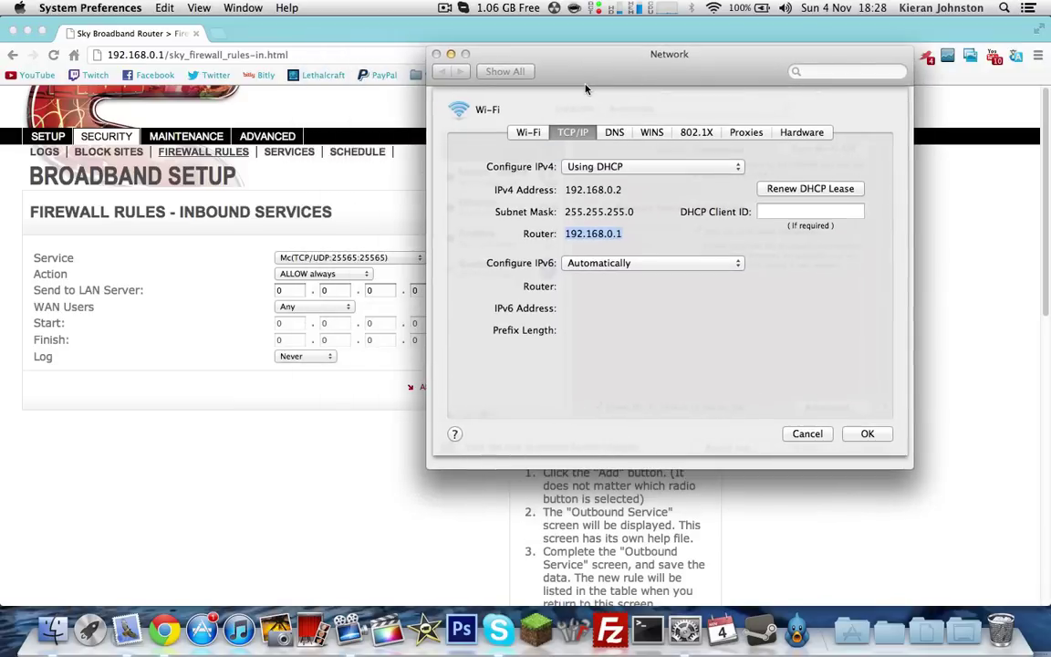
Send the inbound Mc rule to LAN server 192.168.0.2 and apply it
left_click(292, 290)
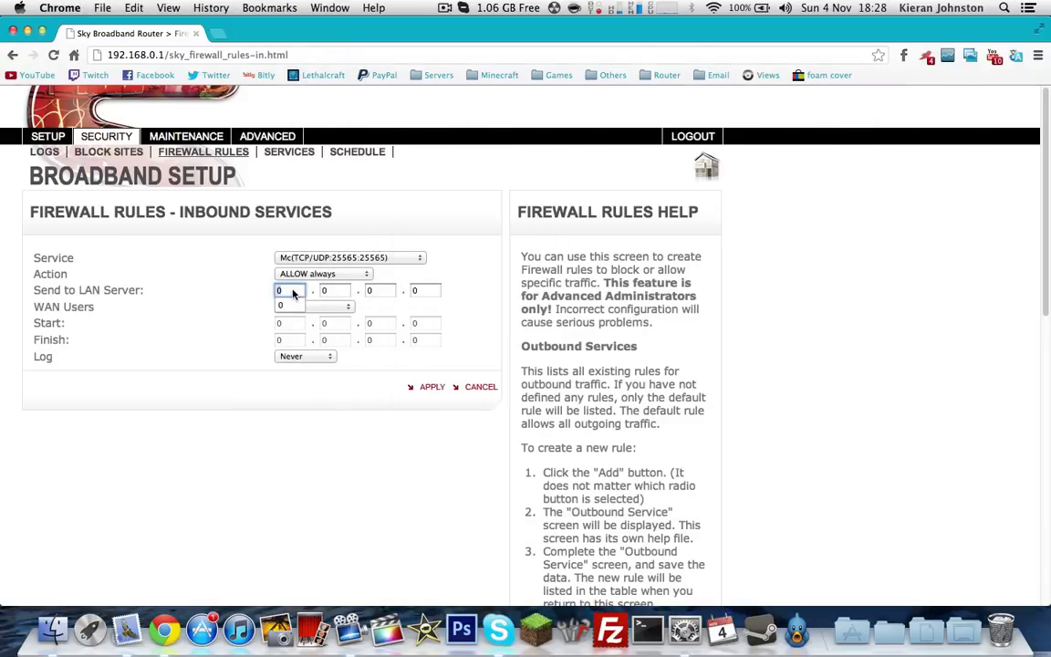
type("192")
key("Tab")
type("168")
key("Tab")
key("Tab")
type("2")
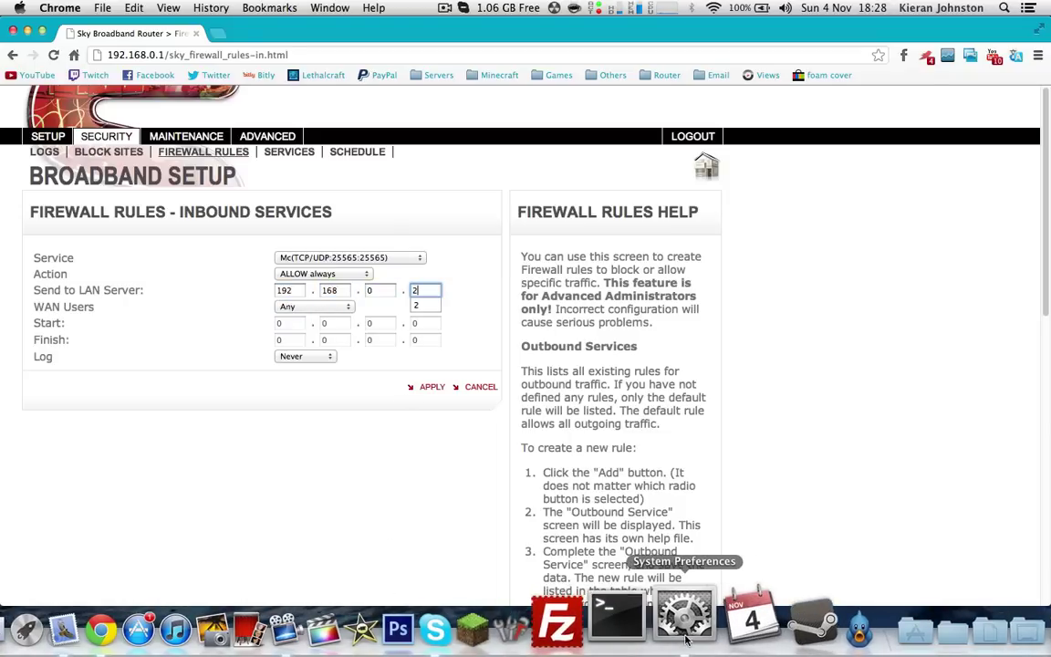
left_click(686, 618)
key("super+Tab")
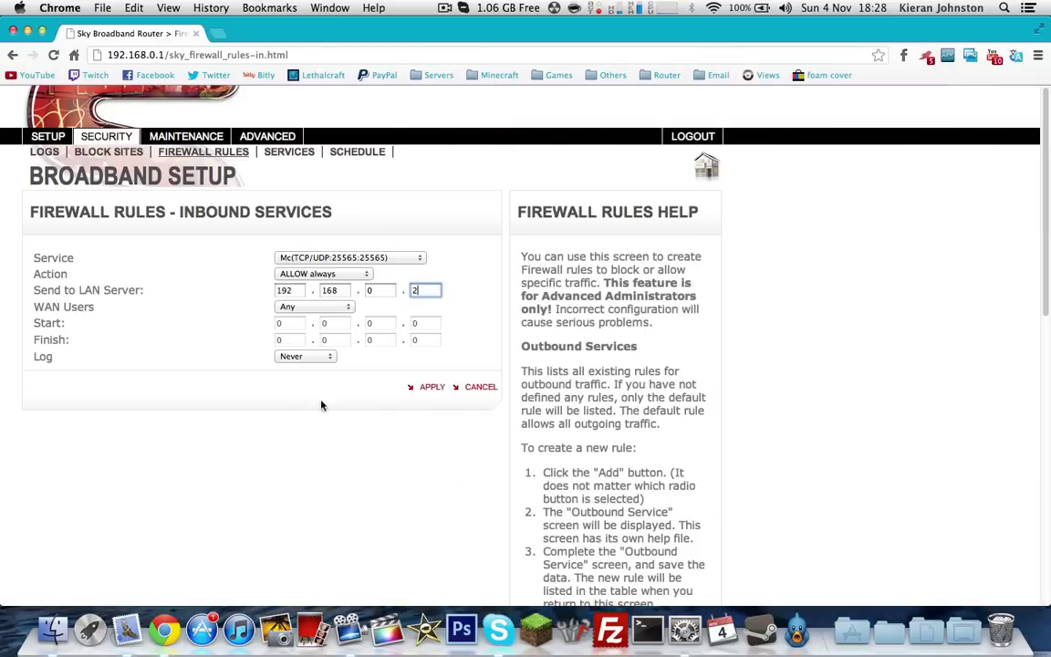
left_click(431, 392)
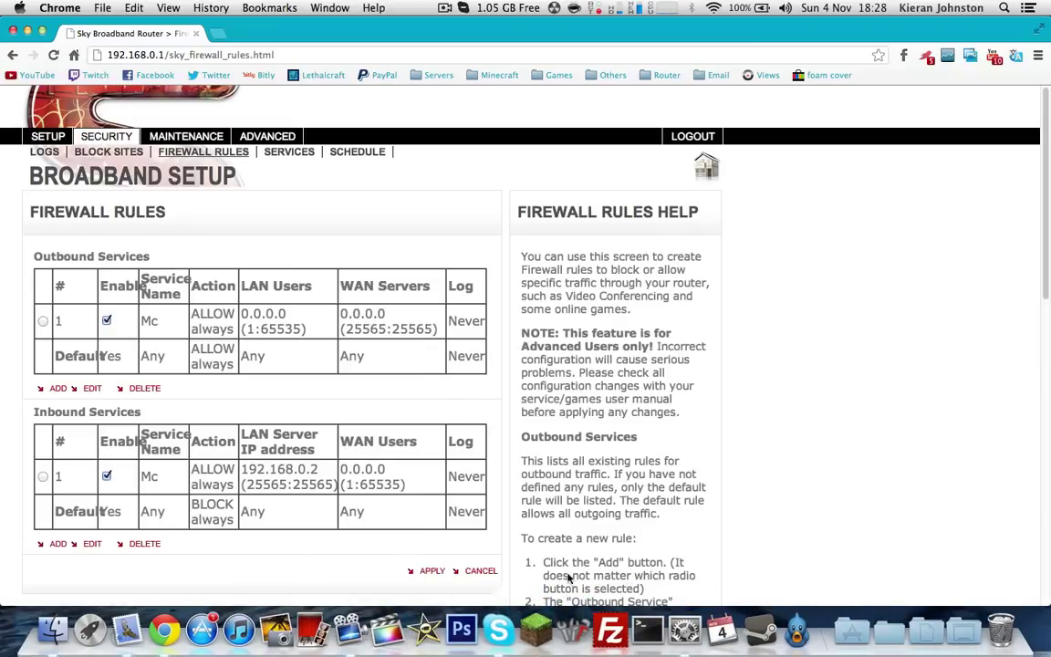
Confirm the Mac's IPv4 address is 192.168.0.2 and re-apply the firewall rules
left_click(684, 629)
left_click_drag(601, 189, 563, 192)
left_click(334, 310)
left_click(433, 572)
Minimise Chrome and move the Network window aside to reveal the desktop
left_click(27, 33)
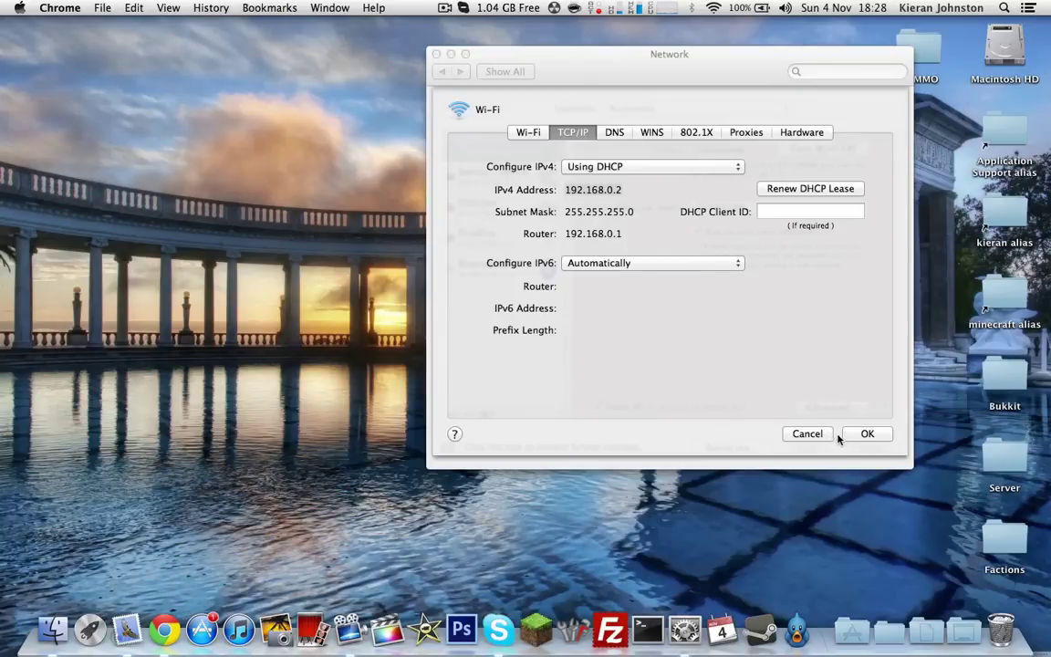
left_click_drag(654, 79, 518, 84)
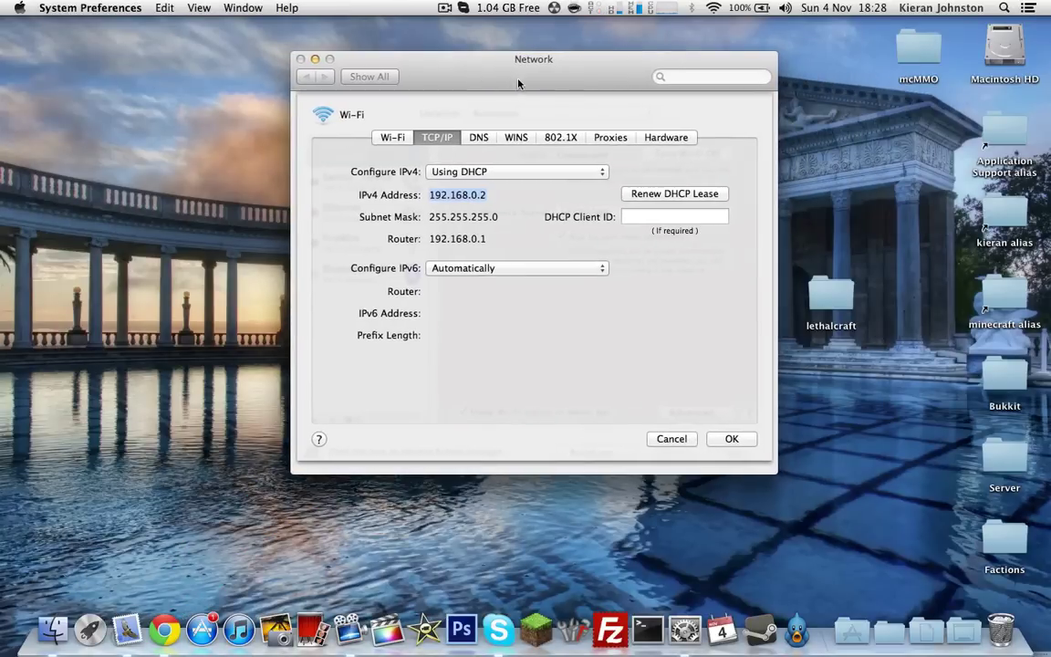
left_click(904, 152)
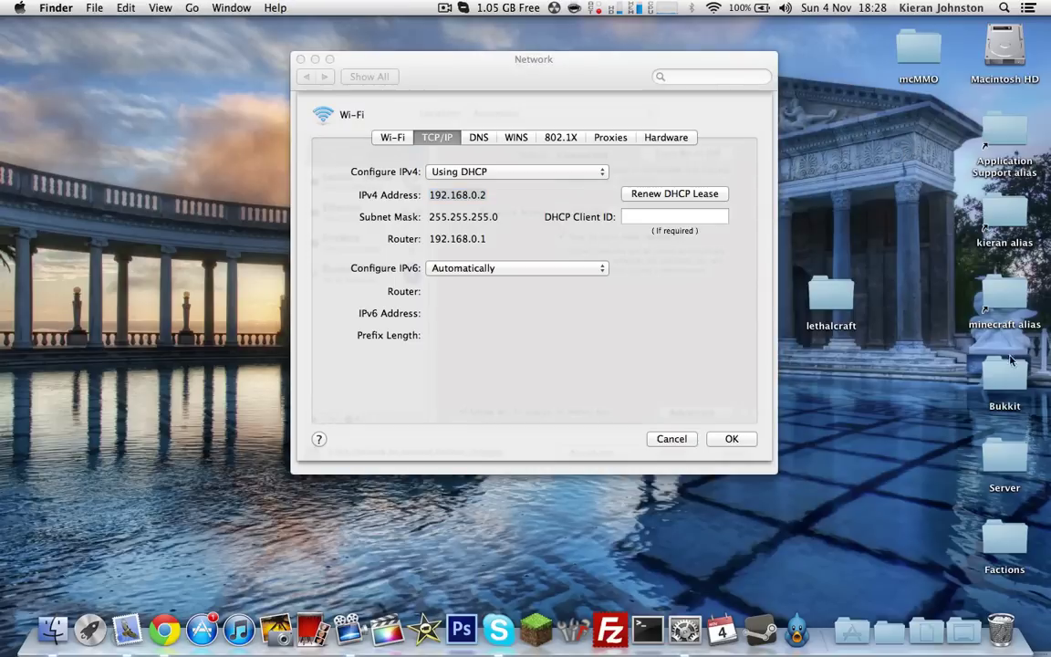
Launch minecraft_server.jar from the Server folder and log in to the Minecraft Launcher
double_click(1005, 458)
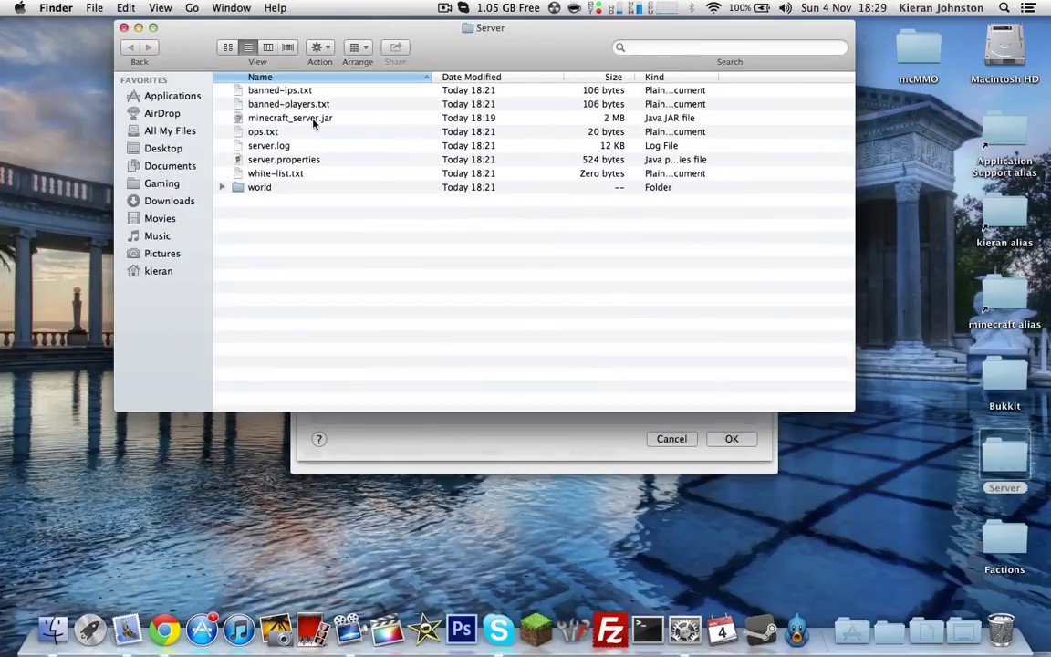
double_click(288, 118)
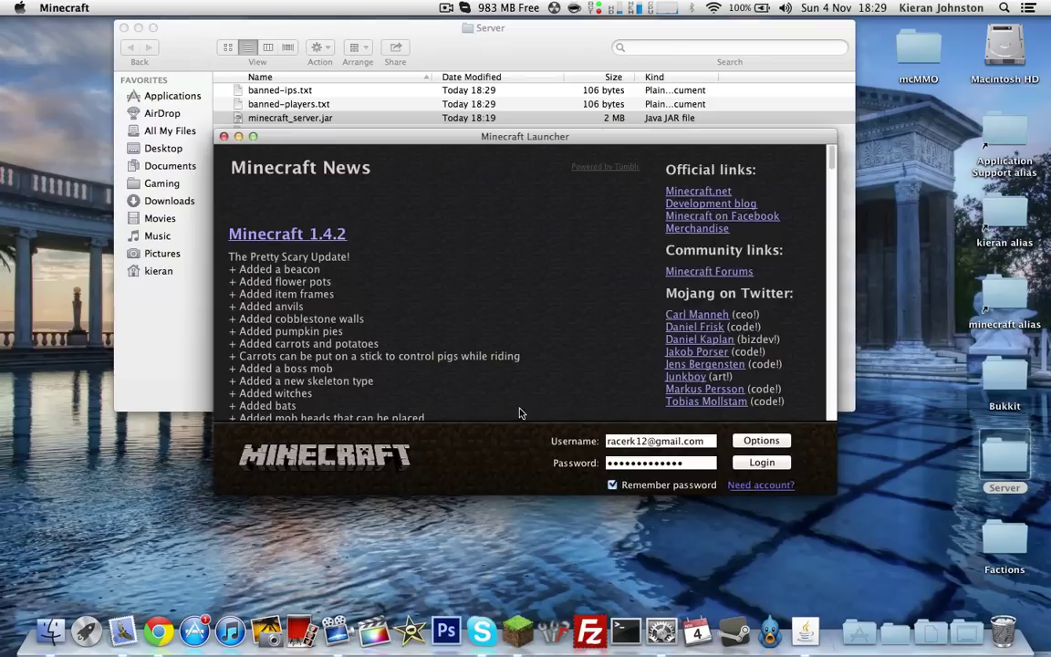
left_click(776, 463)
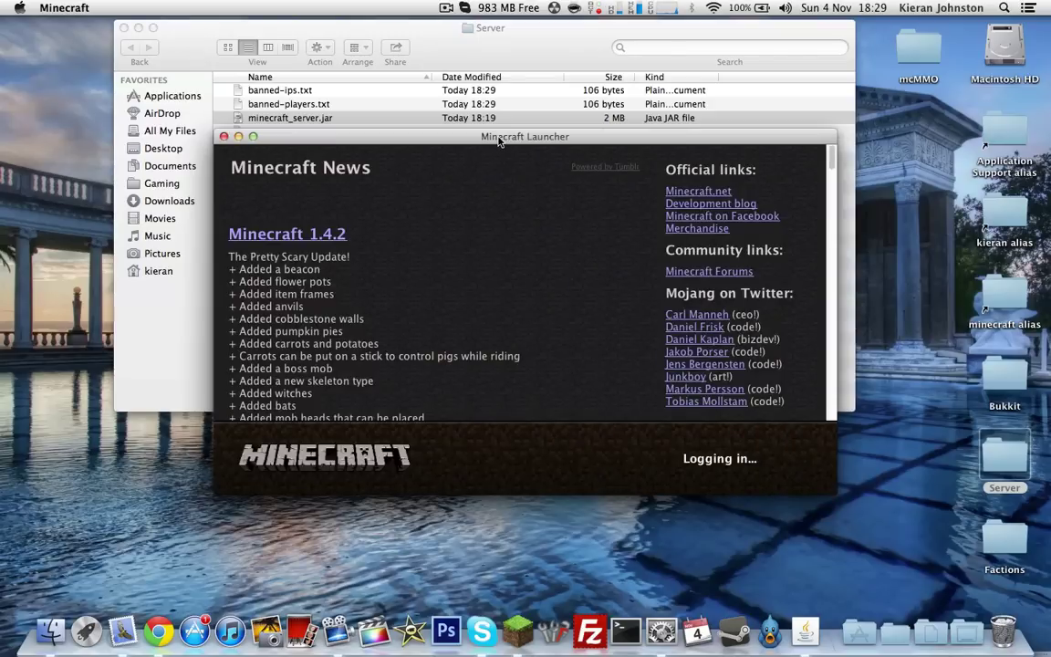
Choose Open With > Other… for server.properties in the Server folder
left_click(494, 30)
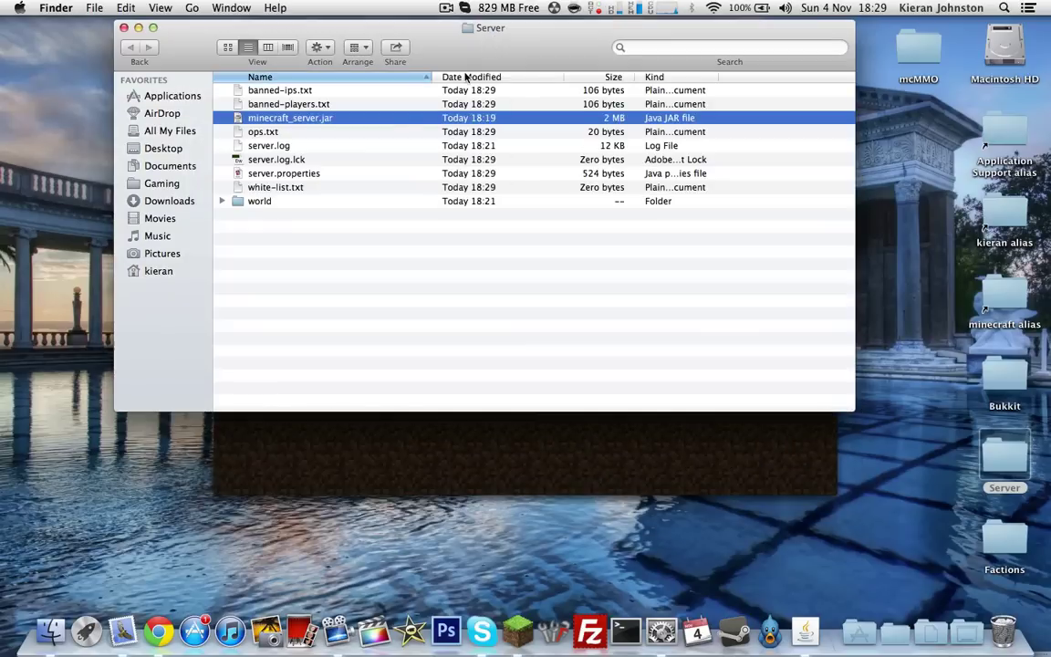
right_click(357, 173)
mouse_move(446, 193)
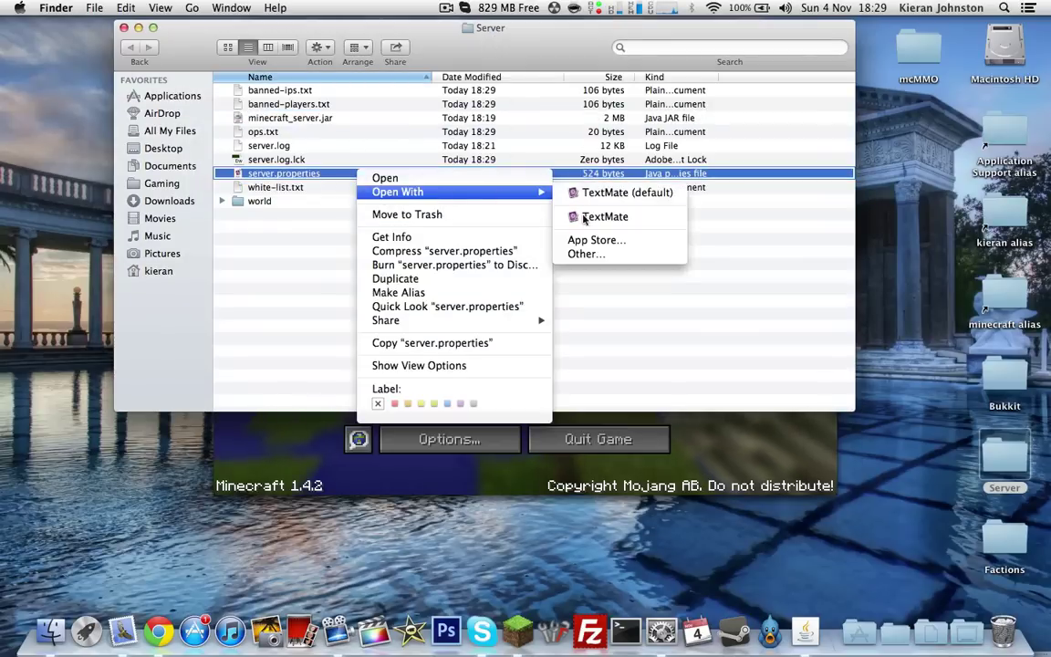
left_click(593, 253)
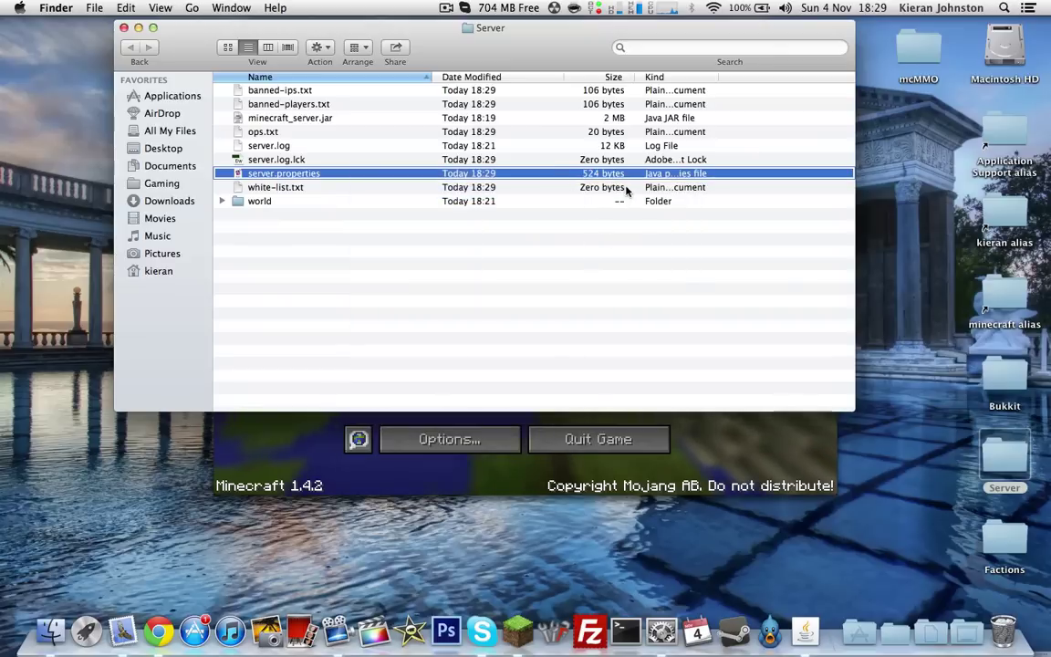
Search the application chooser for 'textedit', then retry with 'text edit'
left_click(630, 129)
type("te")
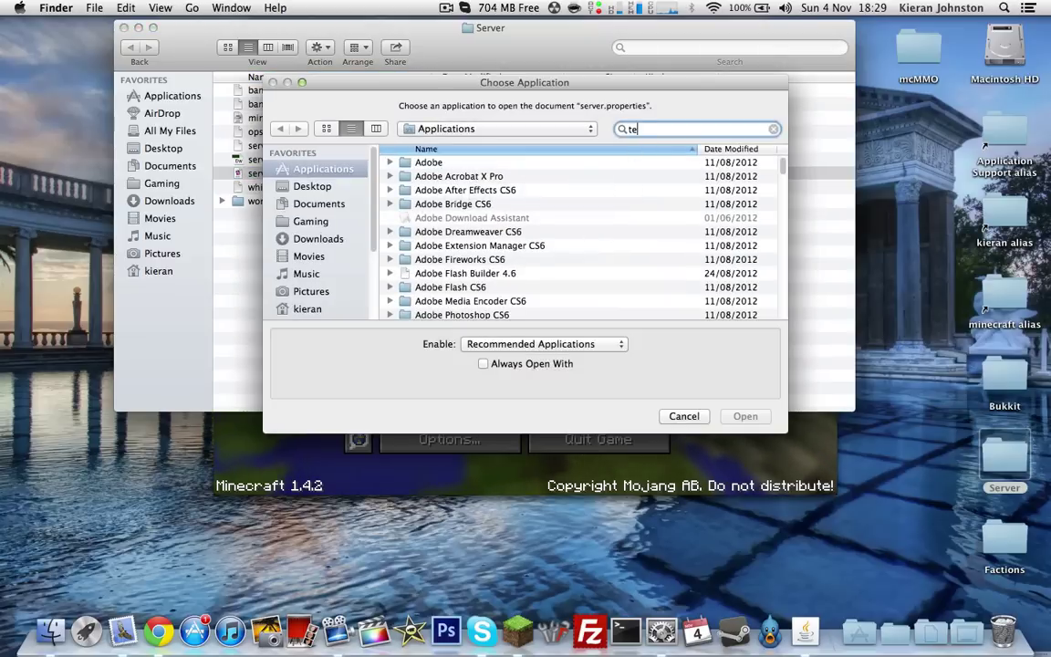
type("xtedit")
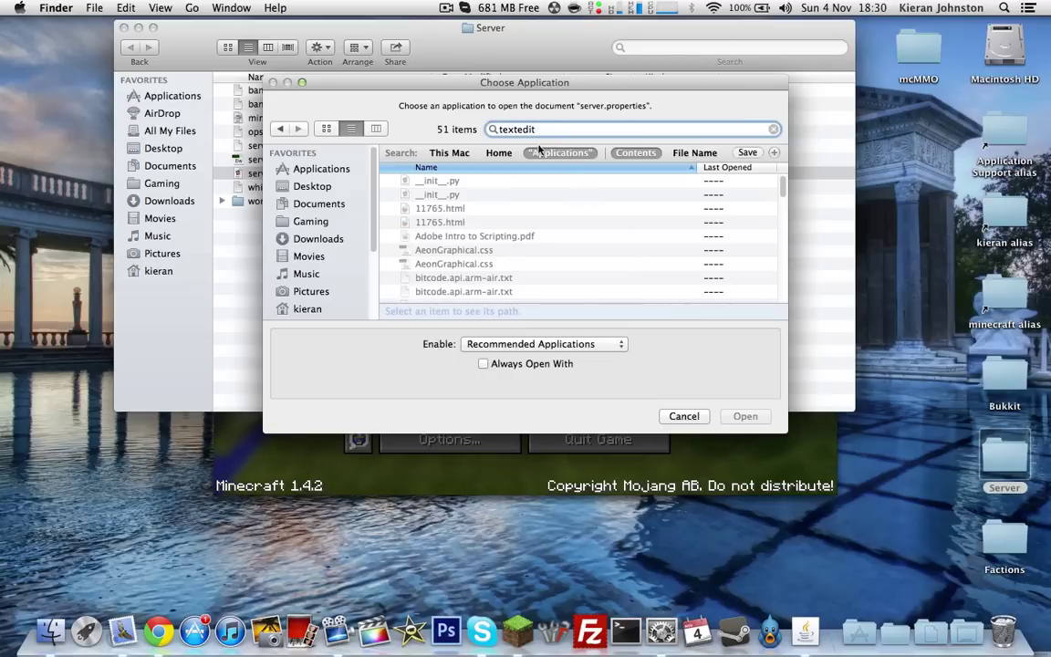
scroll(575, 247, "down", 1)
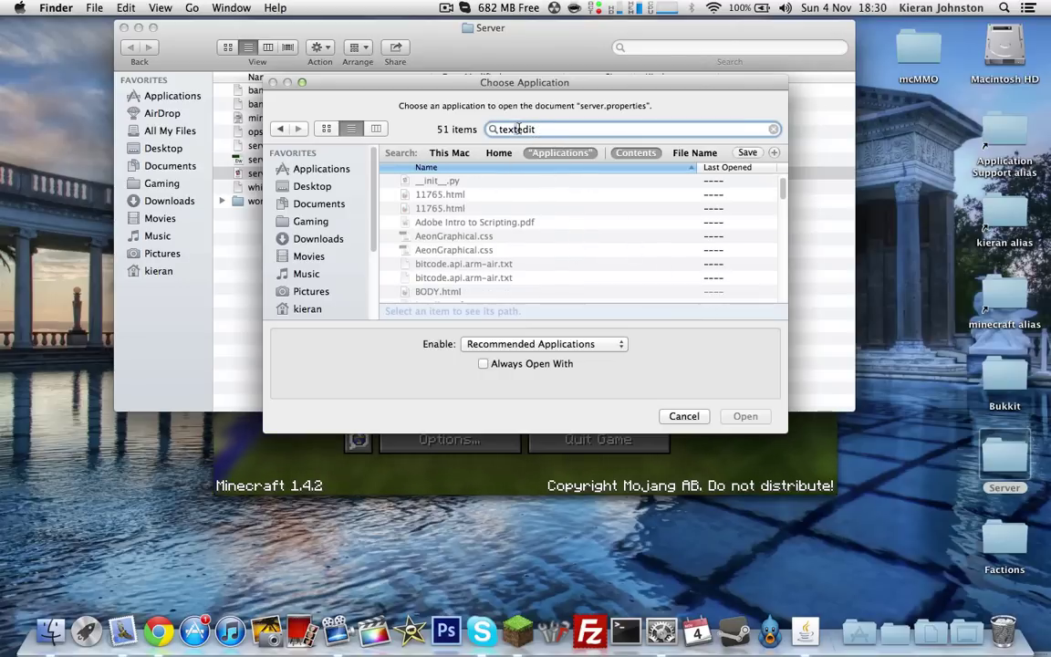
key("Left")
key("Left")
key("Left")
key("Left")
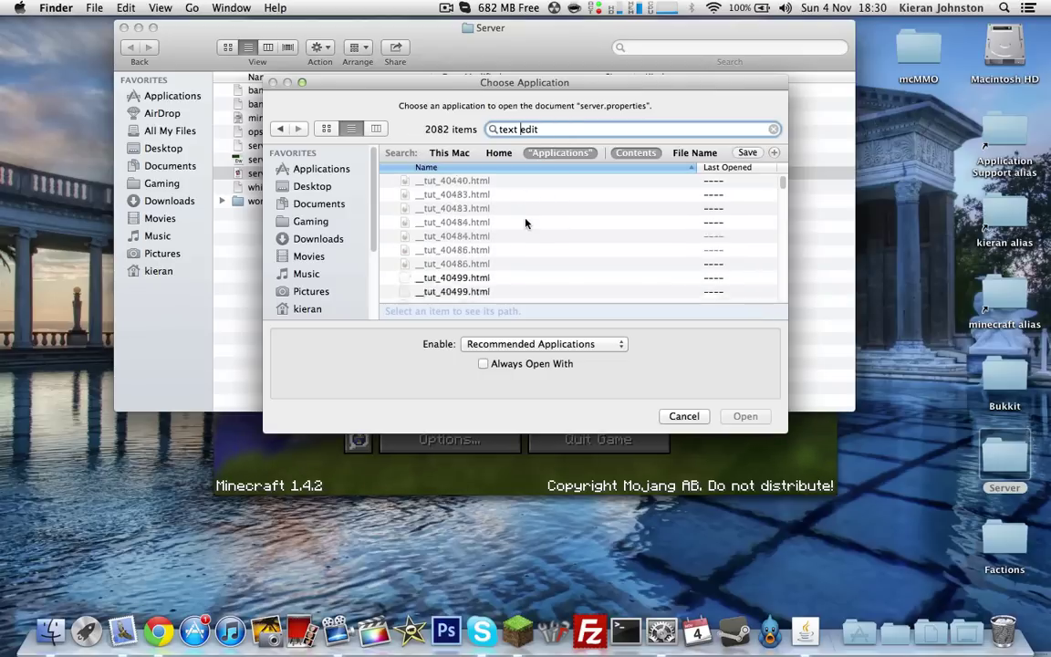
scroll(528, 233, "down", 15)
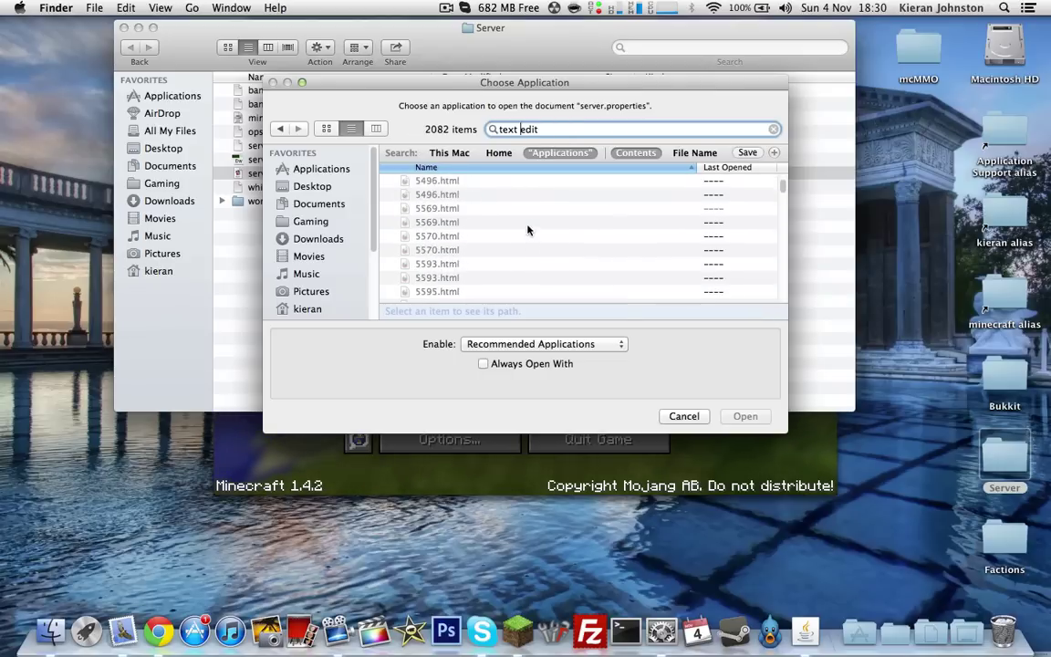
scroll(535, 201, "down", 5)
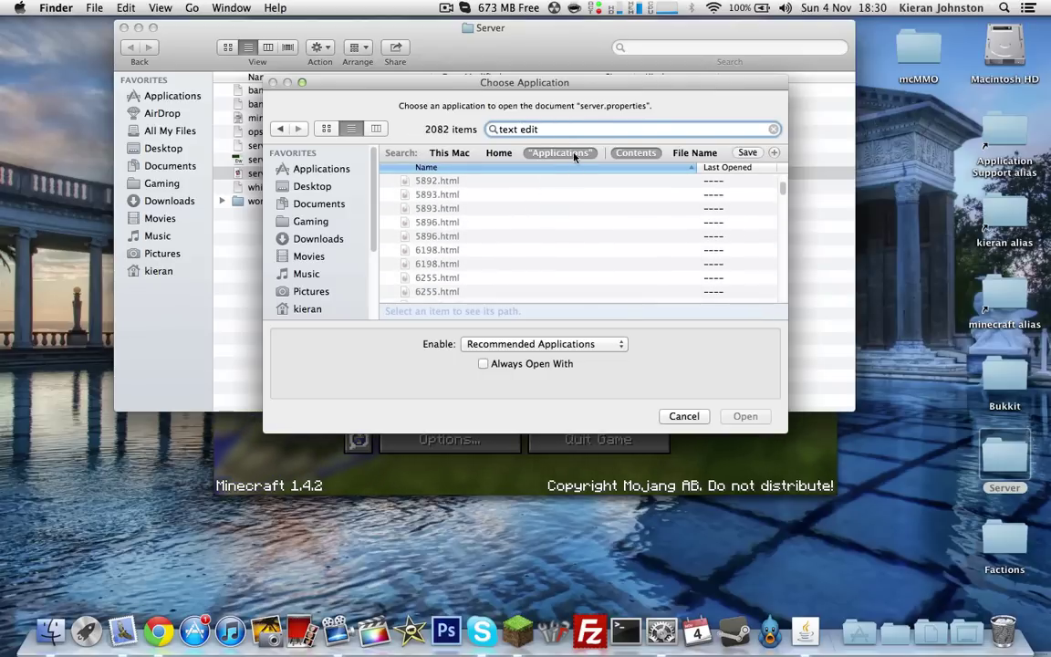
scroll(550, 248, "down", 20)
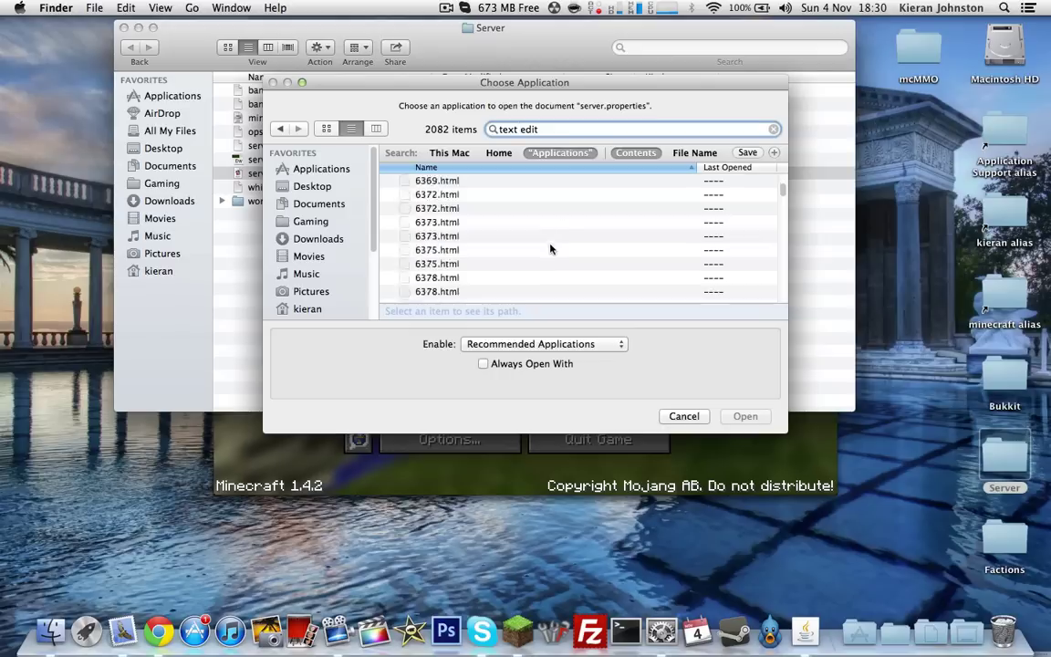
scroll(551, 256, "down", 20)
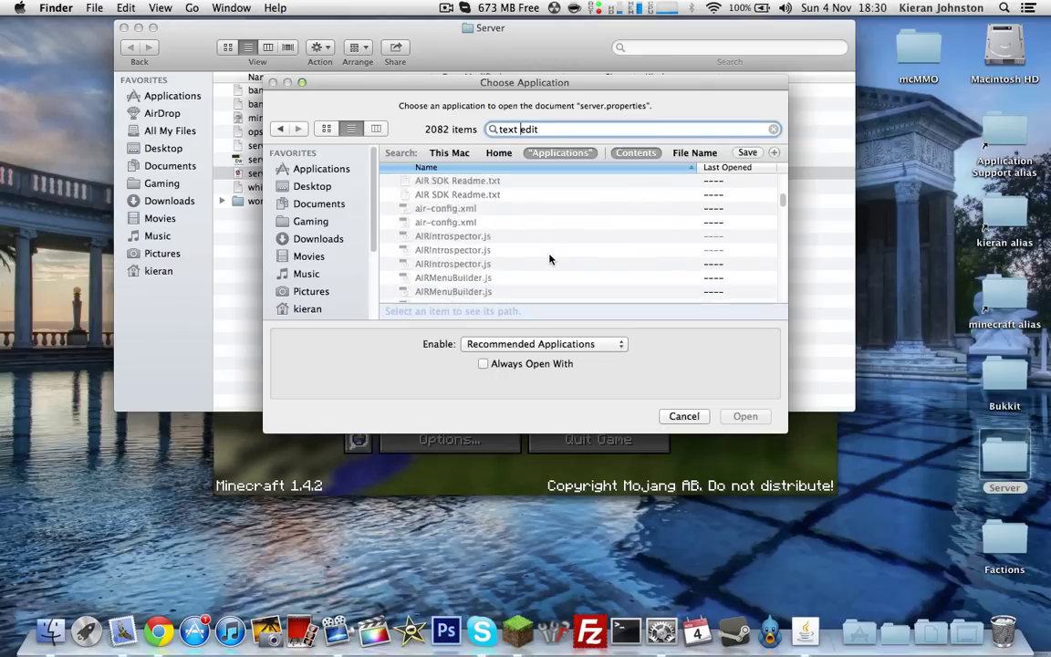
scroll(550, 259, "down", 15)
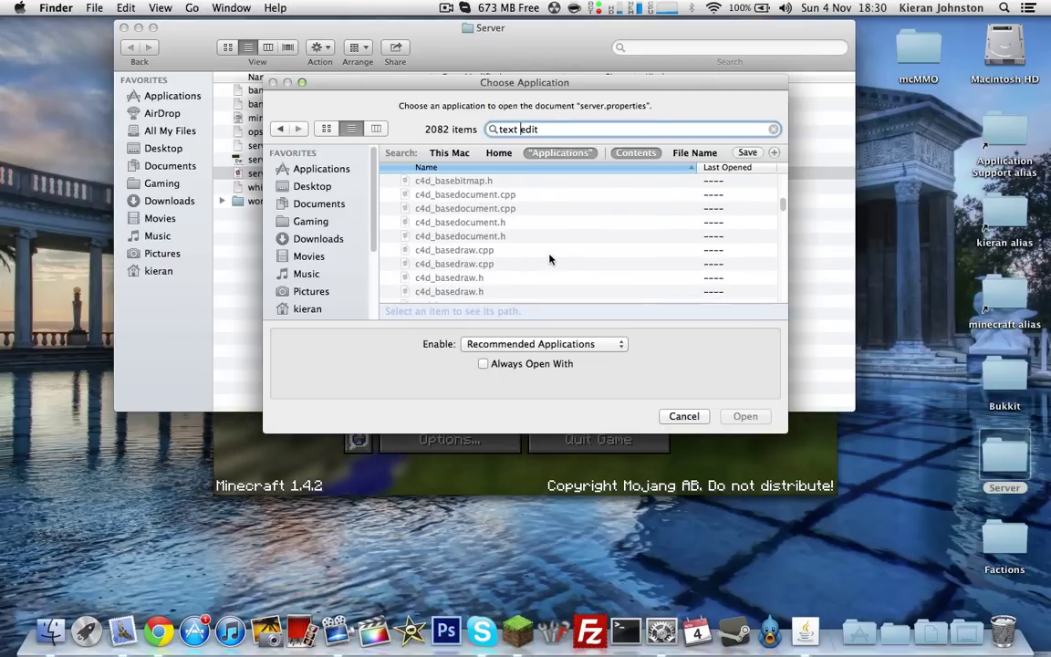
triple_click(529, 129)
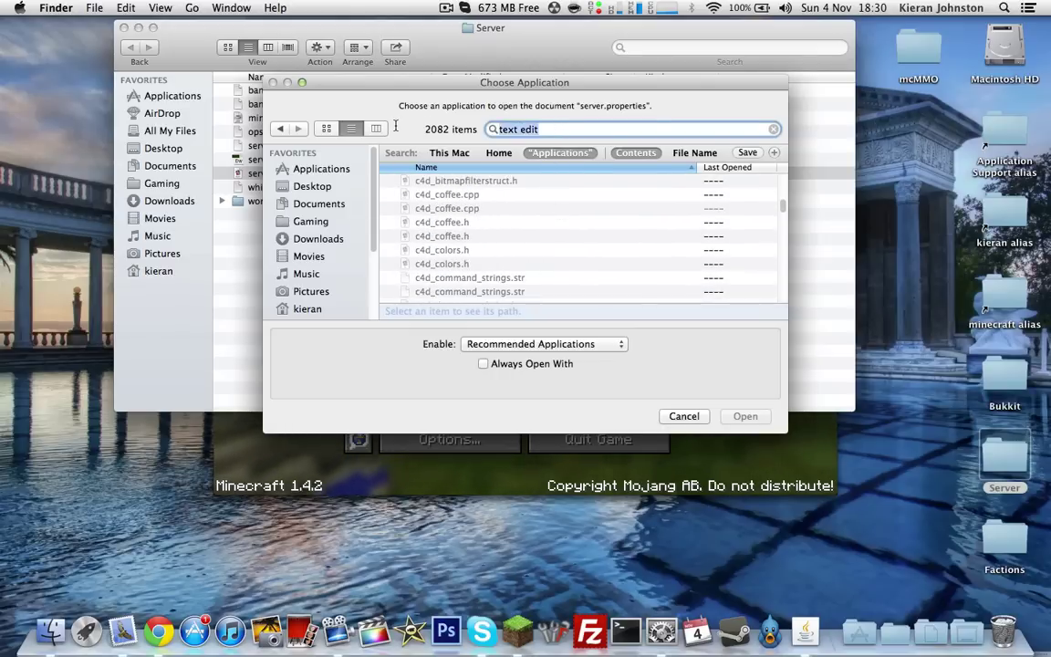
type("text")
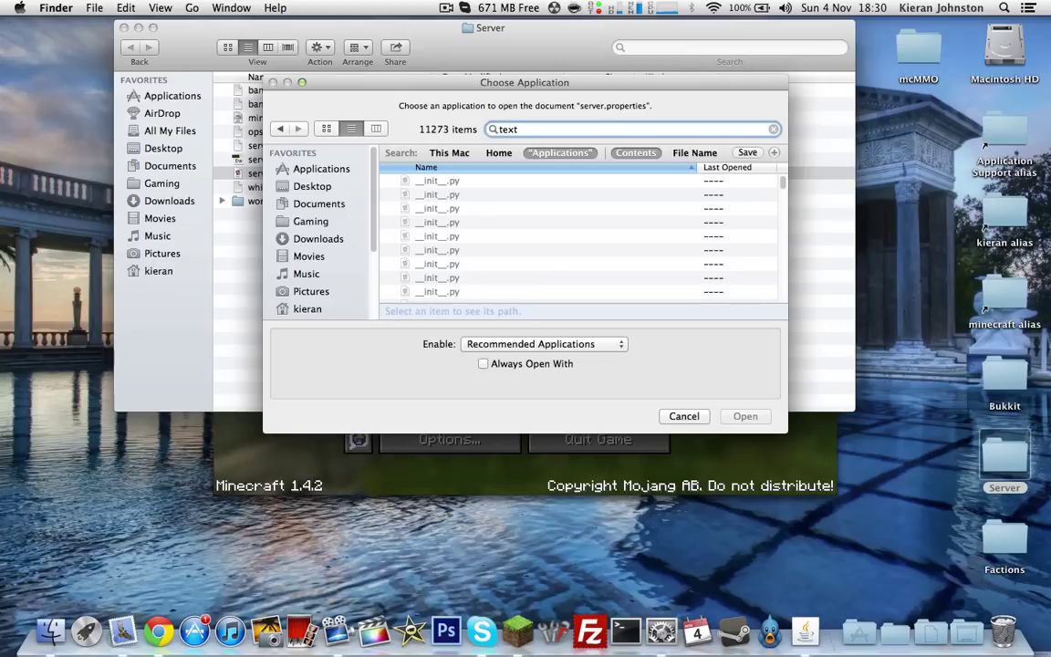
type(" edit")
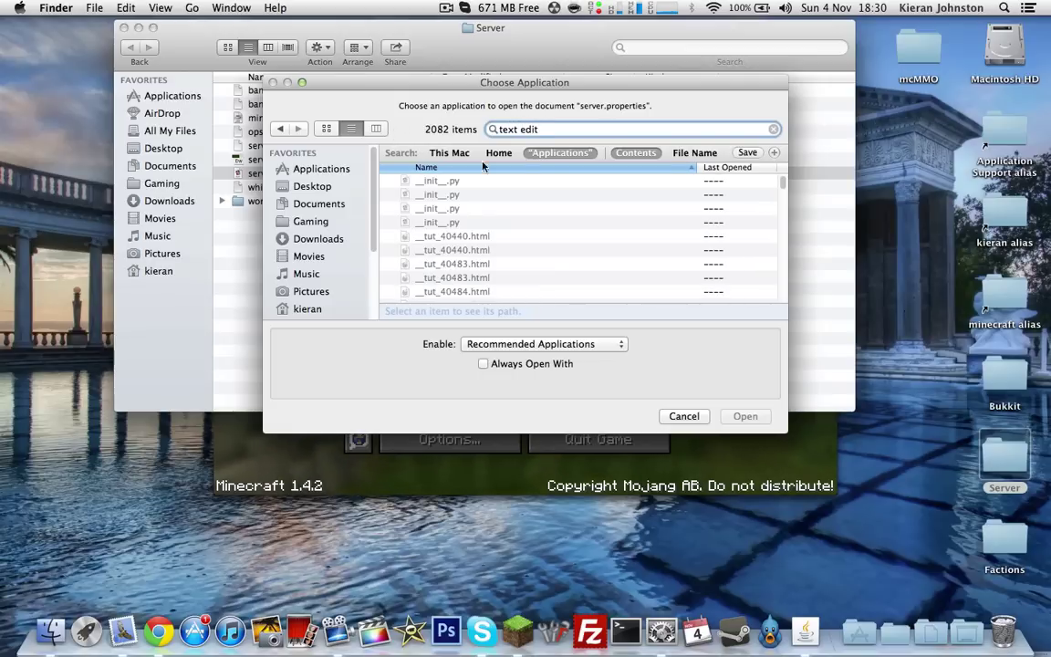
Switch the search scope to Applications, then cancel the Choose Application dialog
left_click(451, 153)
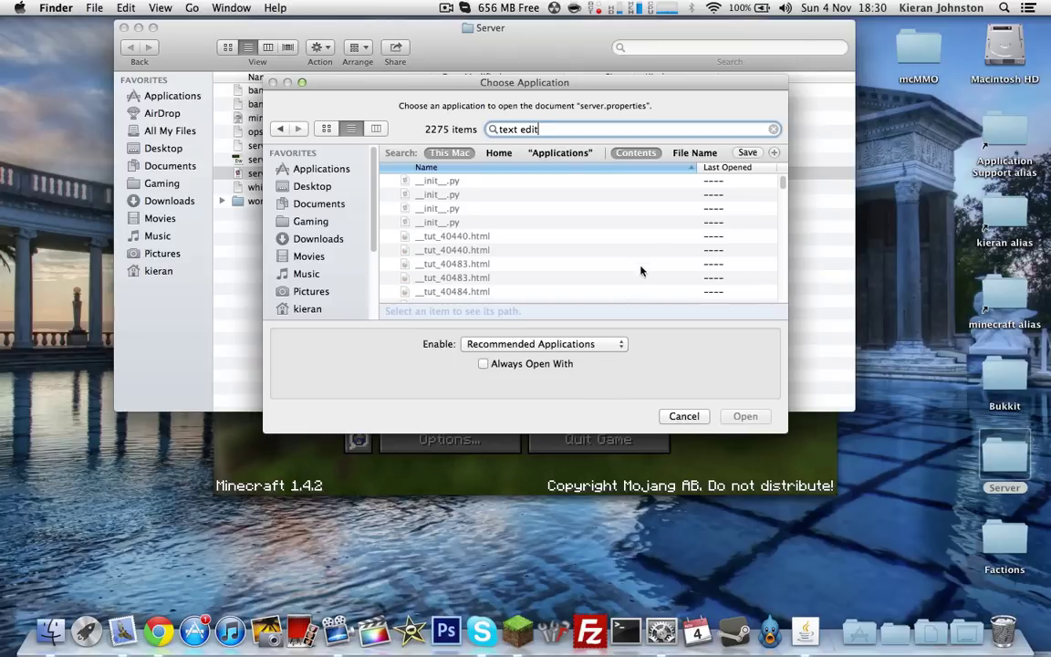
left_click(560, 152)
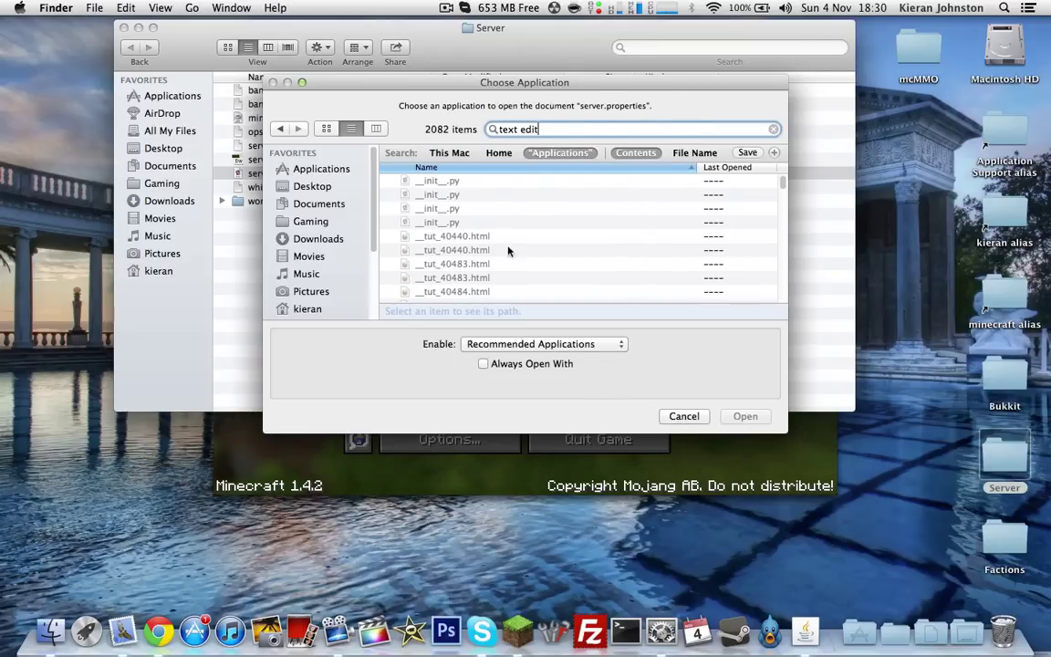
key("Escape")
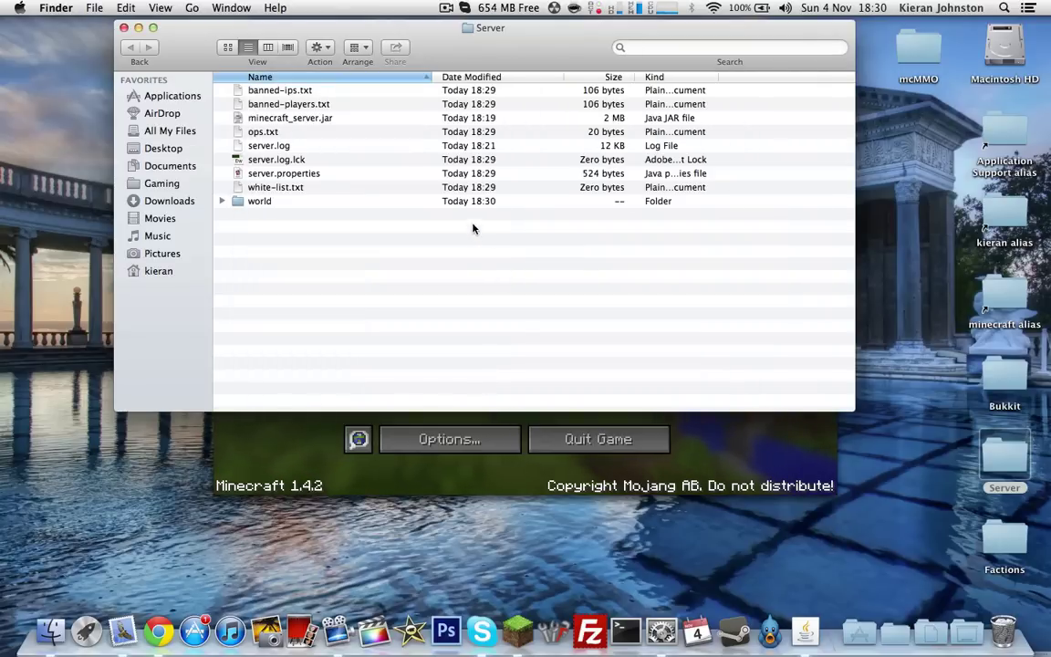
right_click(365, 174)
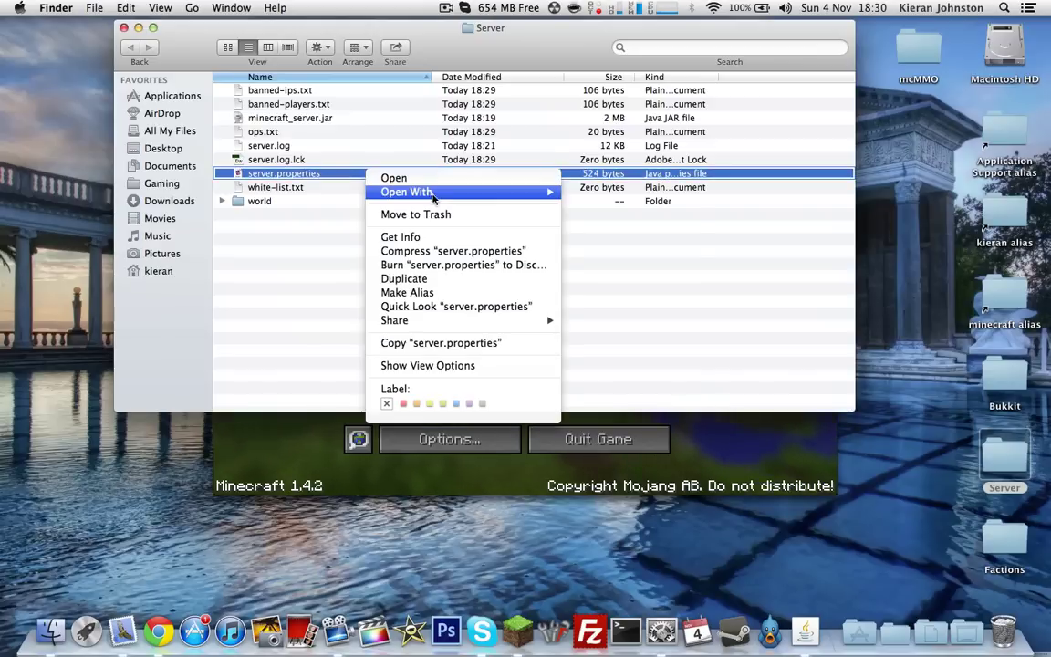
mouse_move(514, 193)
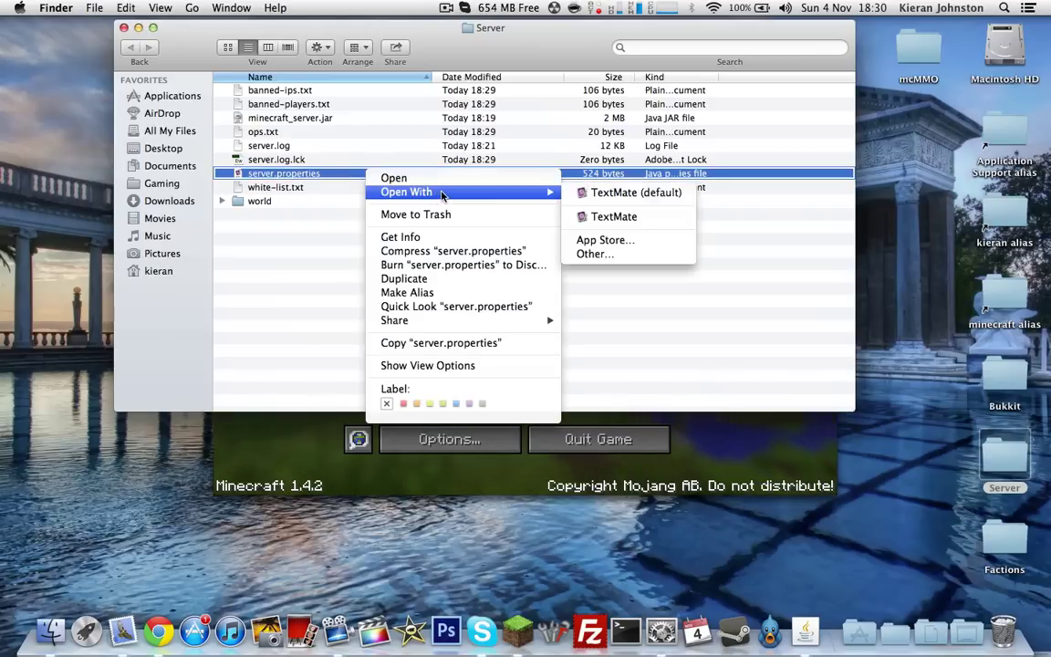
left_click(590, 193)
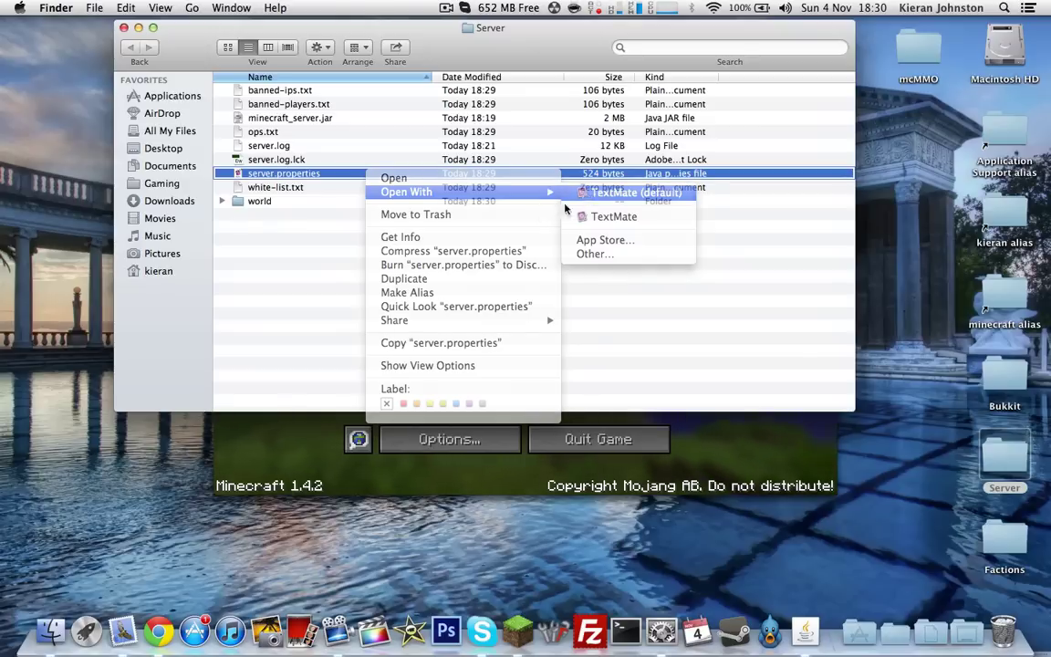
left_click(612, 369)
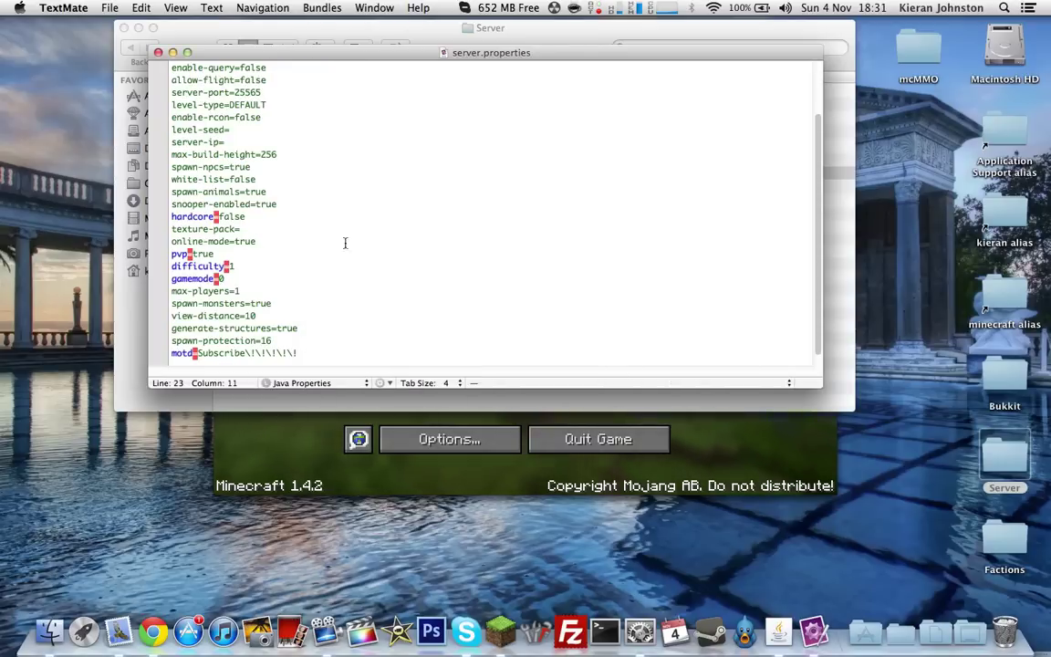
left_click(224, 142)
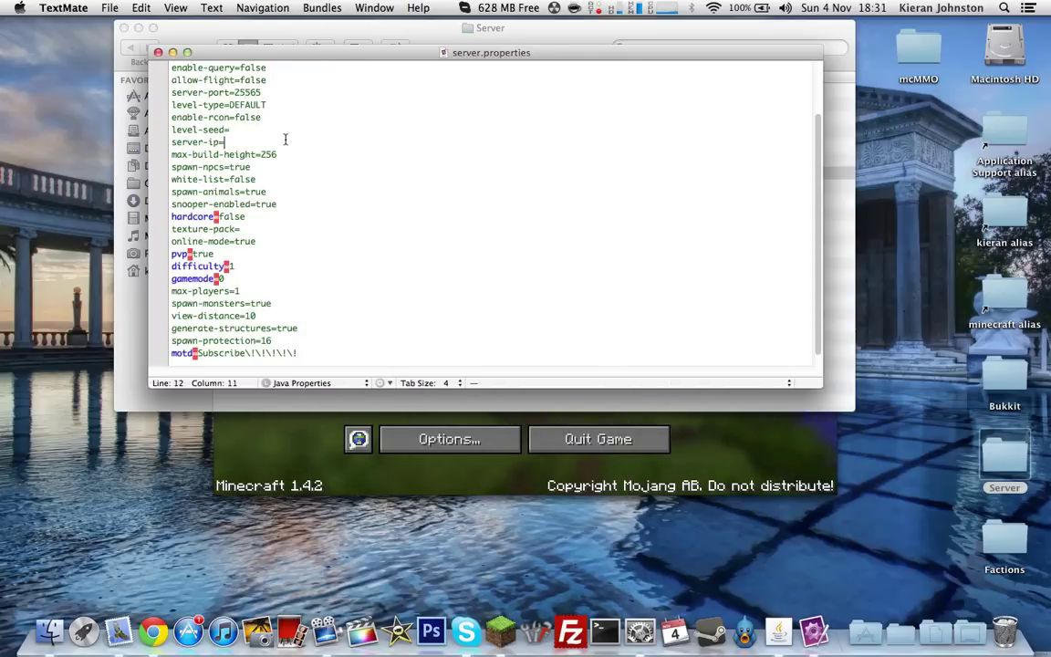
left_click(159, 54)
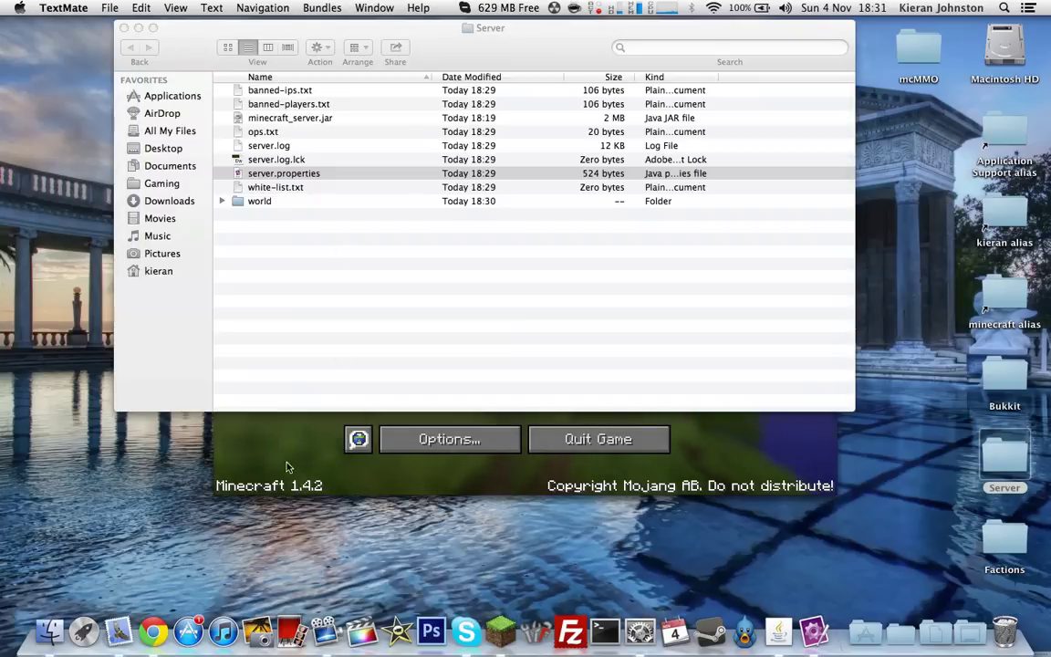
Open Minecraft's Multiplayer list and scroll down to Home server at localhost
left_click(261, 423)
left_click(407, 309)
scroll(459, 345, "down", 3)
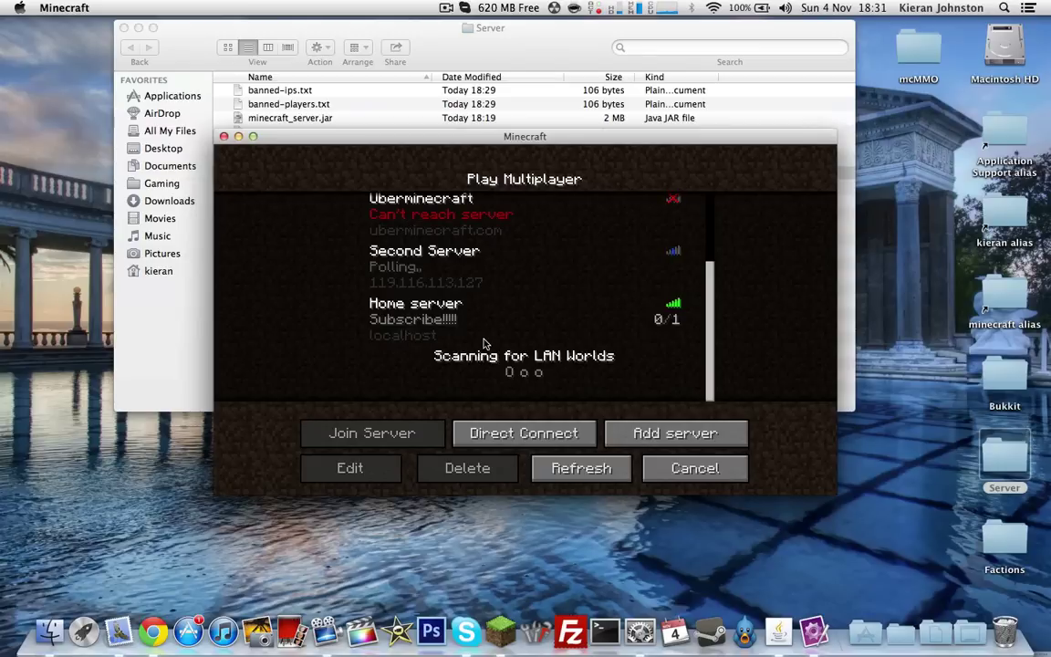
Search 'ipchicken' in a new Chrome tab, open IP Chicken and select the public IP
left_click(154, 631)
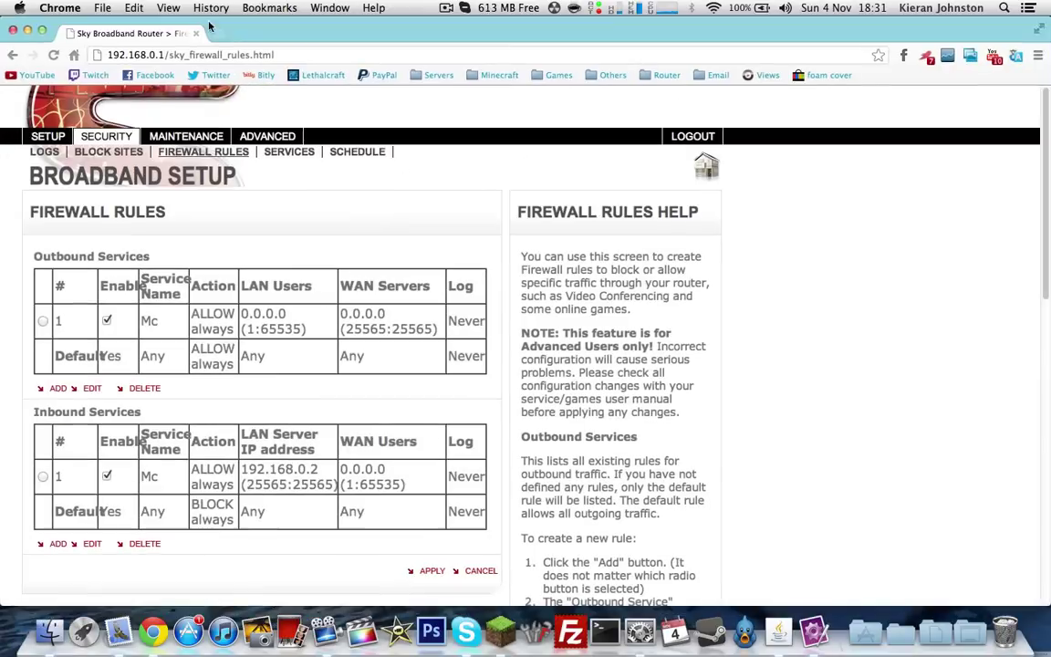
left_click(258, 56)
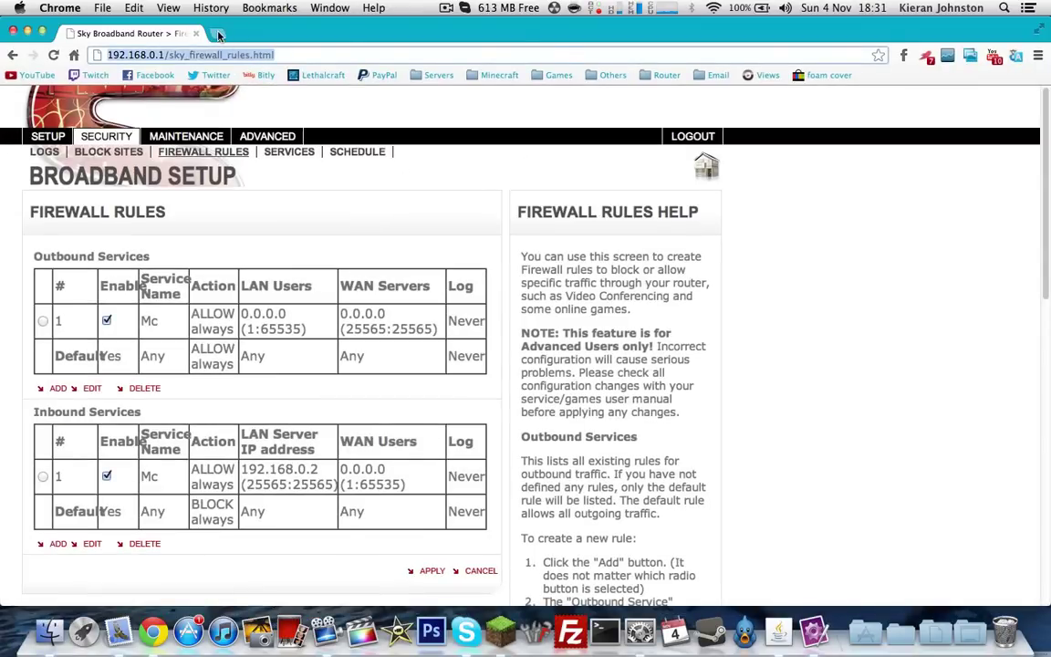
key("ctrl+t")
type("ipchicken")
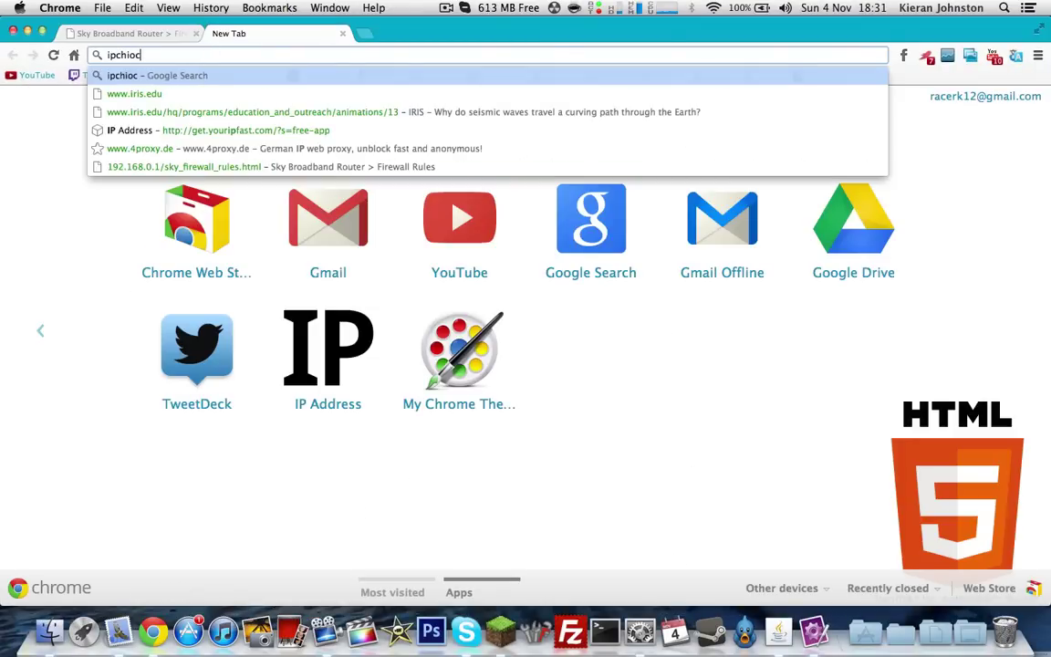
key("Return")
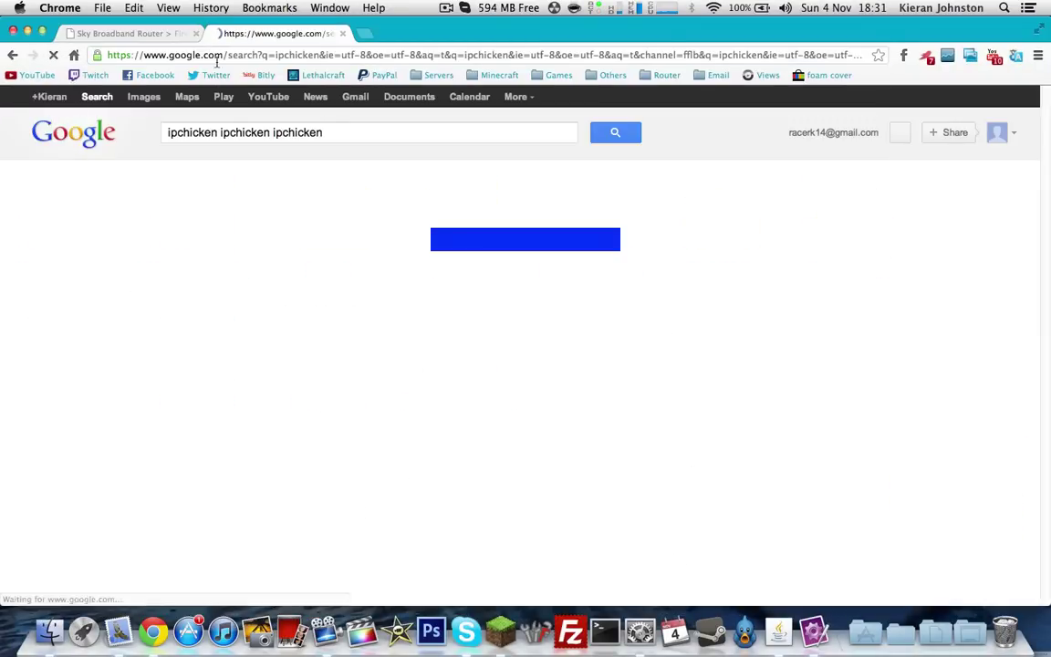
left_click(282, 234)
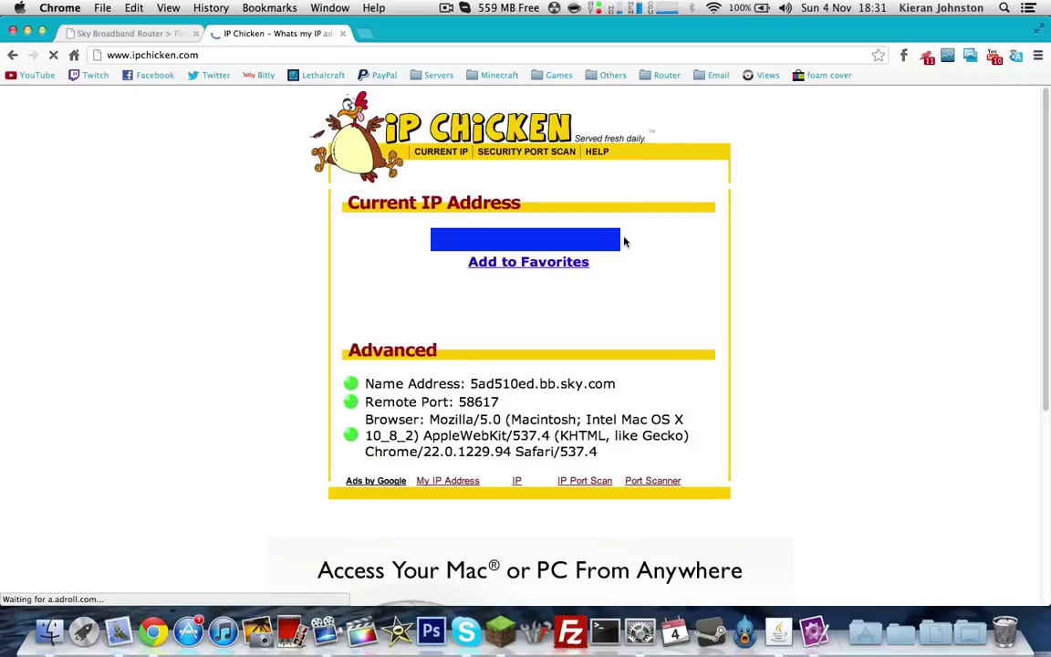
left_click_drag(622, 240, 401, 239)
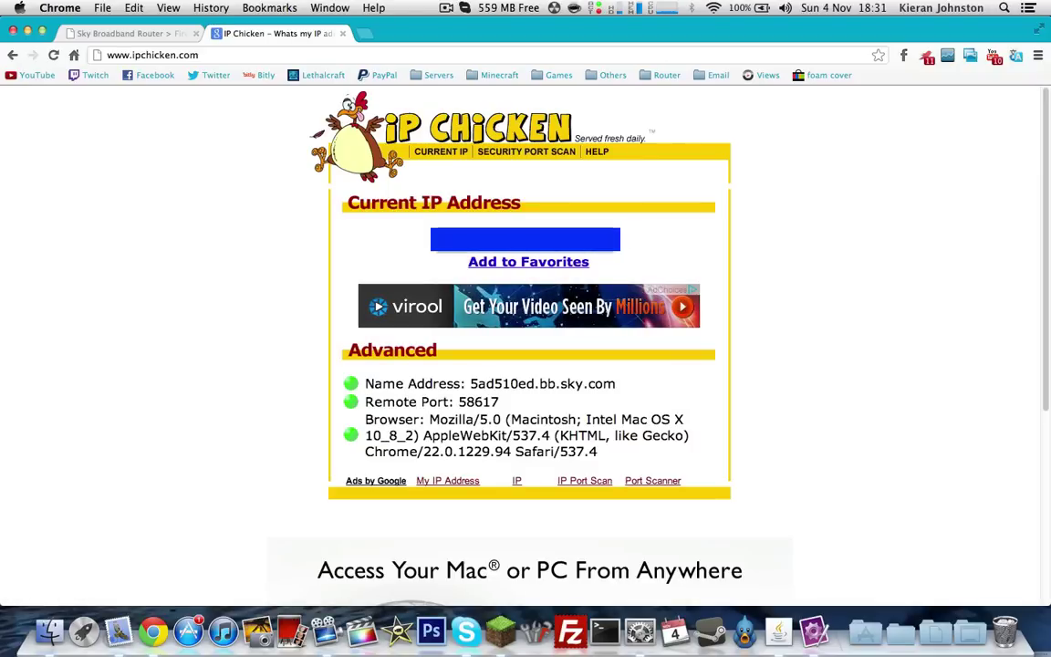
Change the Home server entry's address from localhost to the pasted public IP and save it
left_click(499, 626)
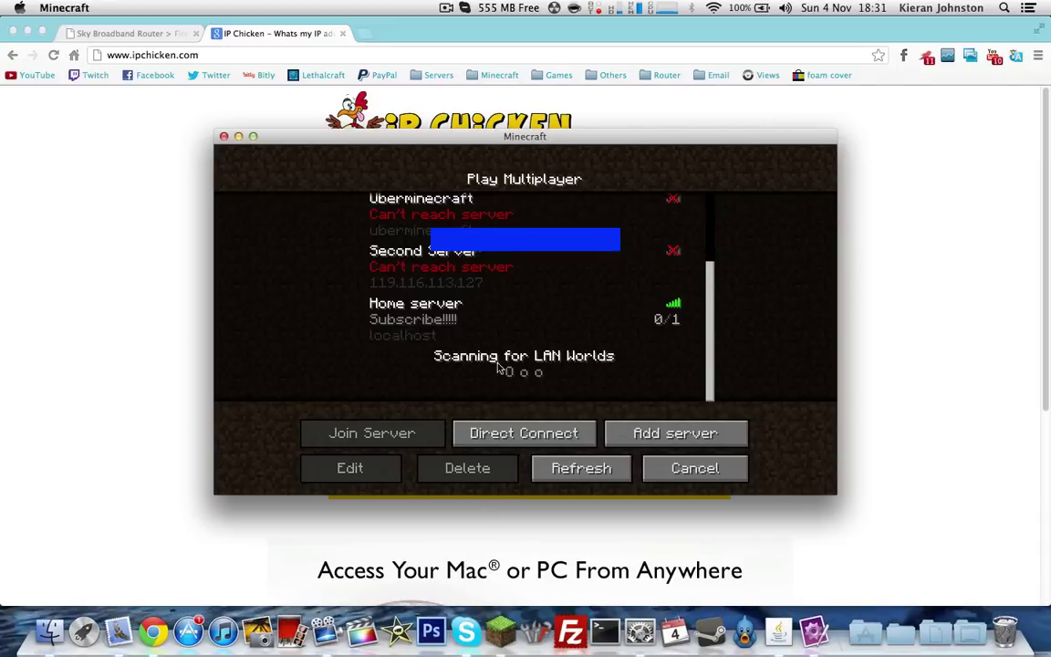
left_click(519, 310)
left_click(350, 467)
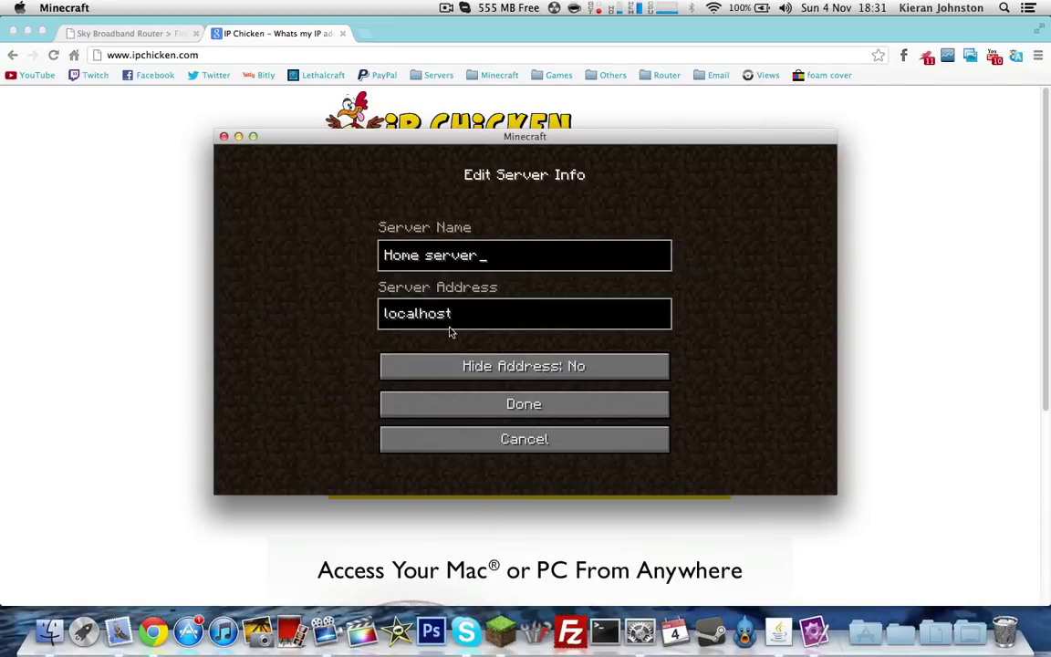
key("super+a")
key("BackSpace")
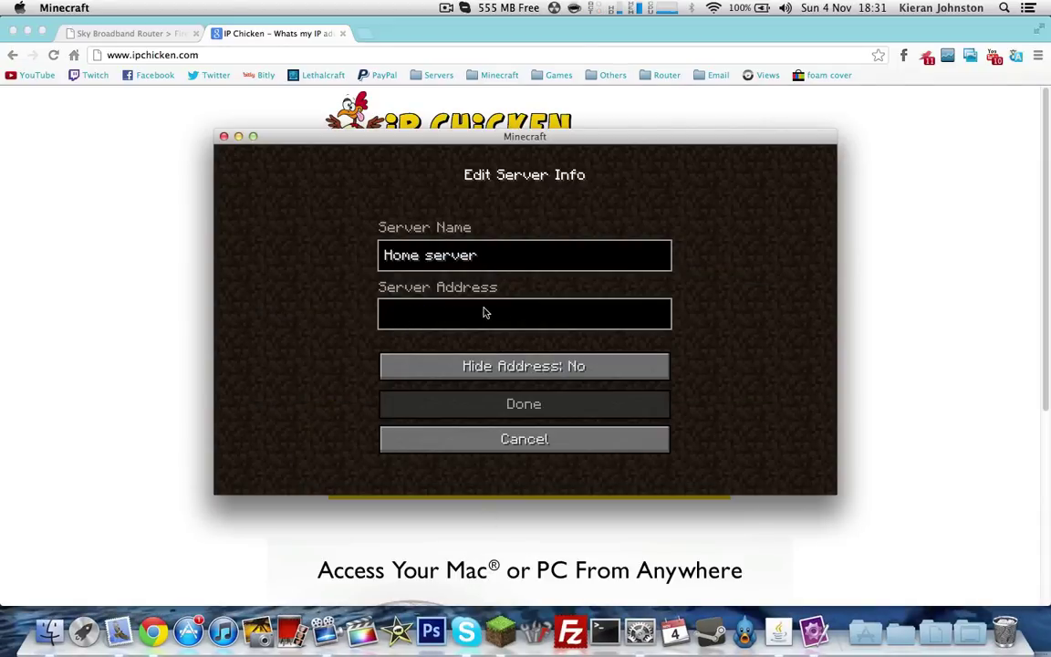
key("super+v")
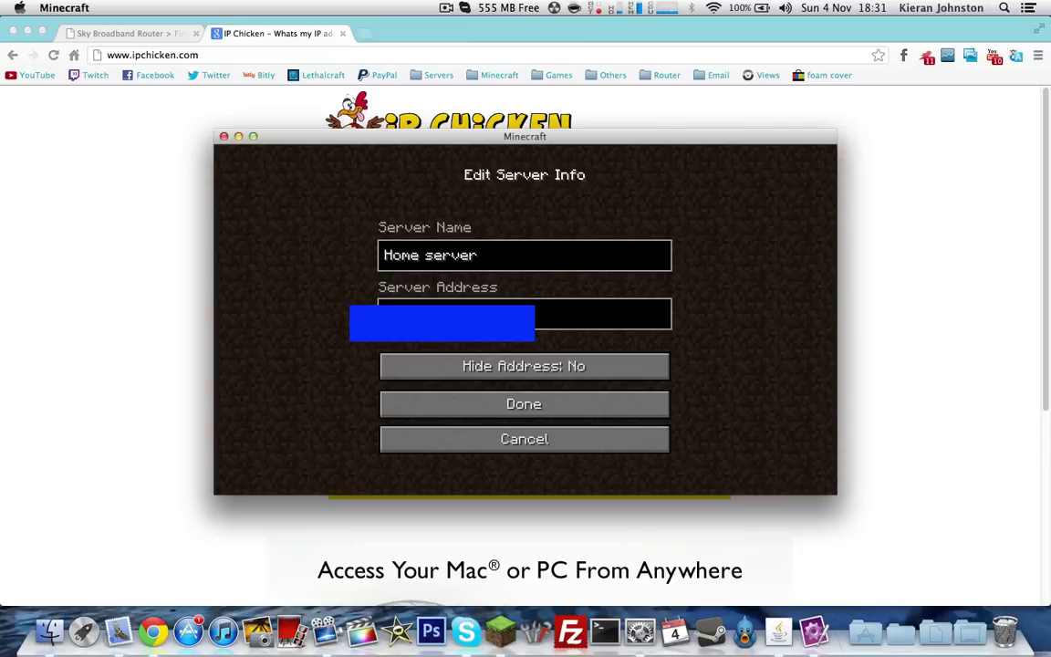
left_click(557, 404)
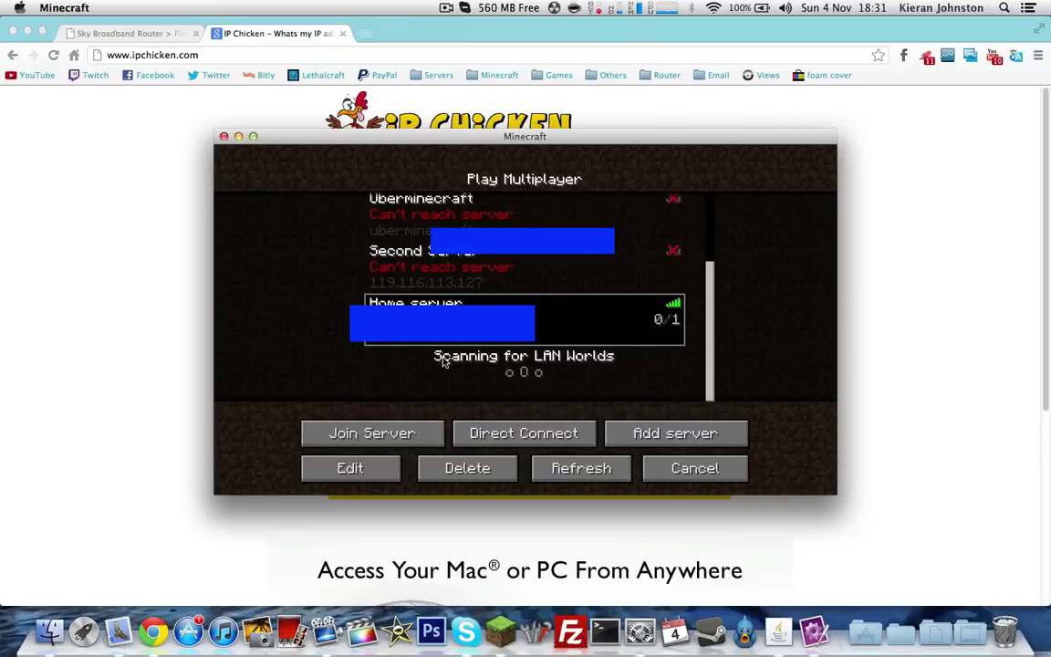
left_click(140, 230)
left_click(525, 628)
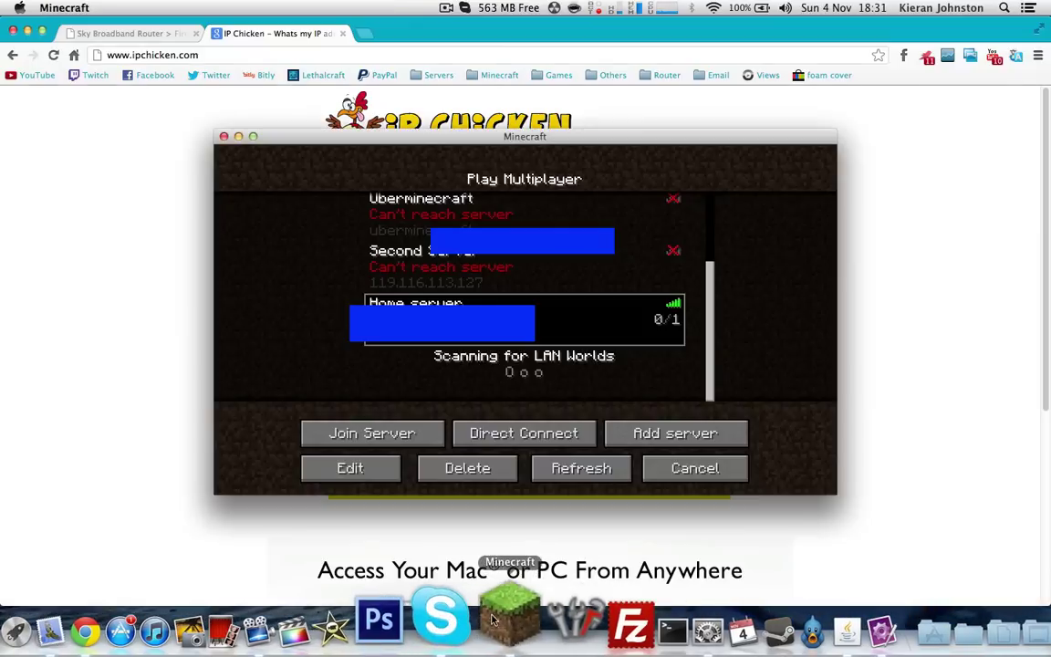
Join the Home server and walk forward along the torch-lit cobblestone path through the desert
left_click(383, 433)
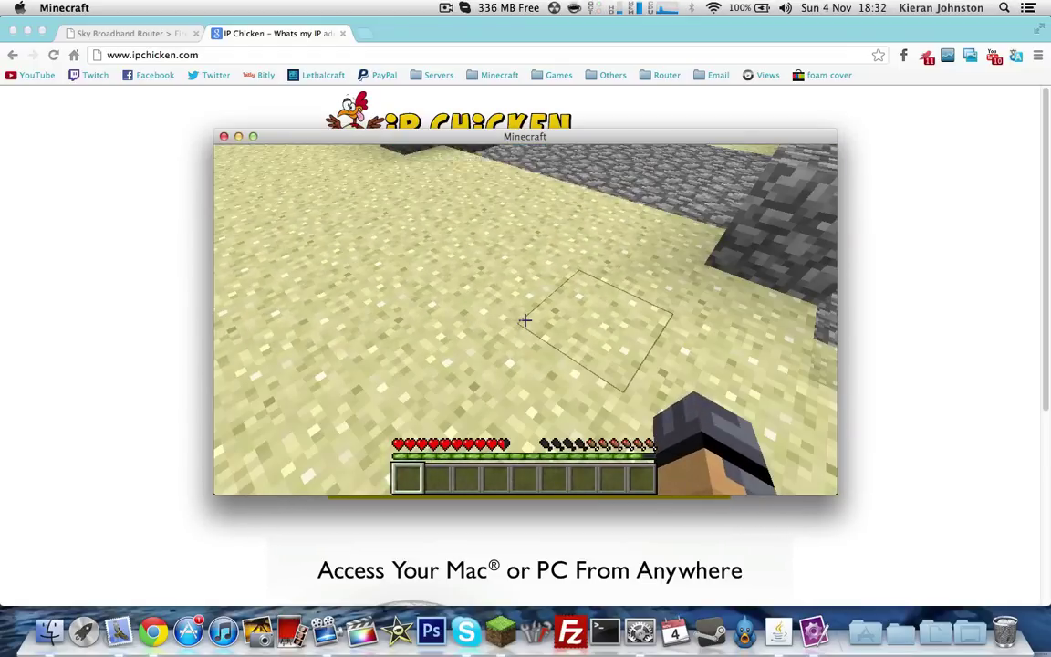
key("w")
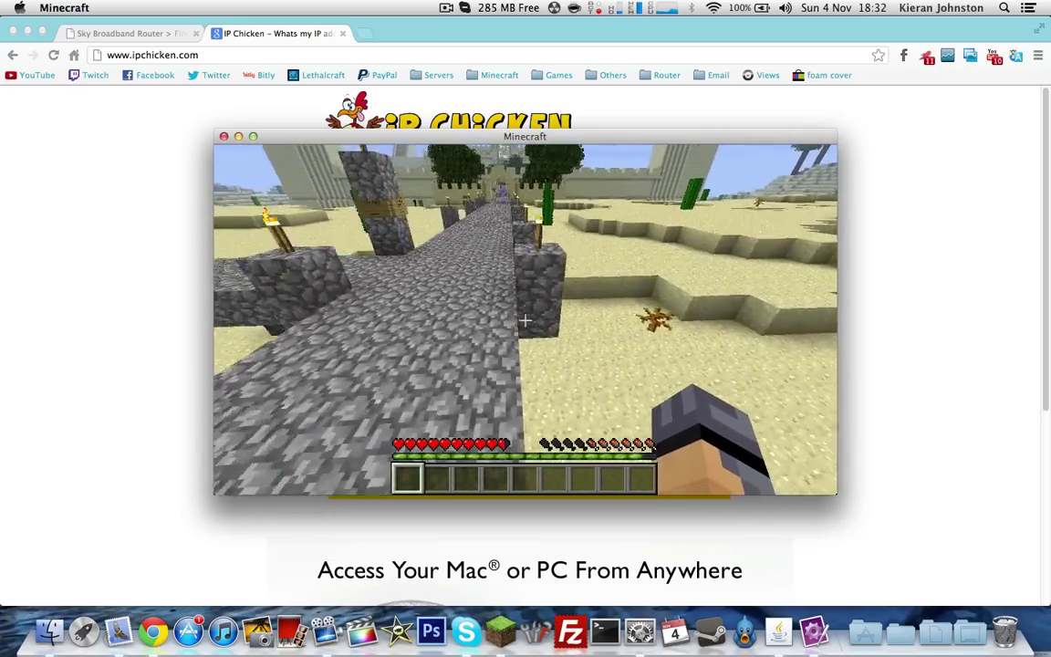
left_click(558, 345)
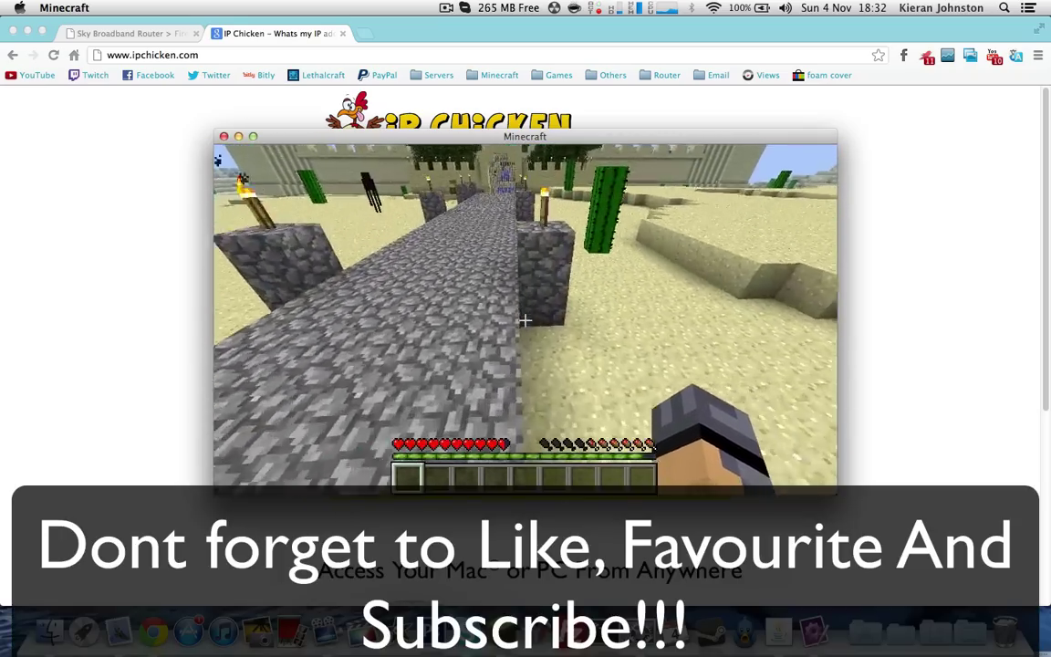